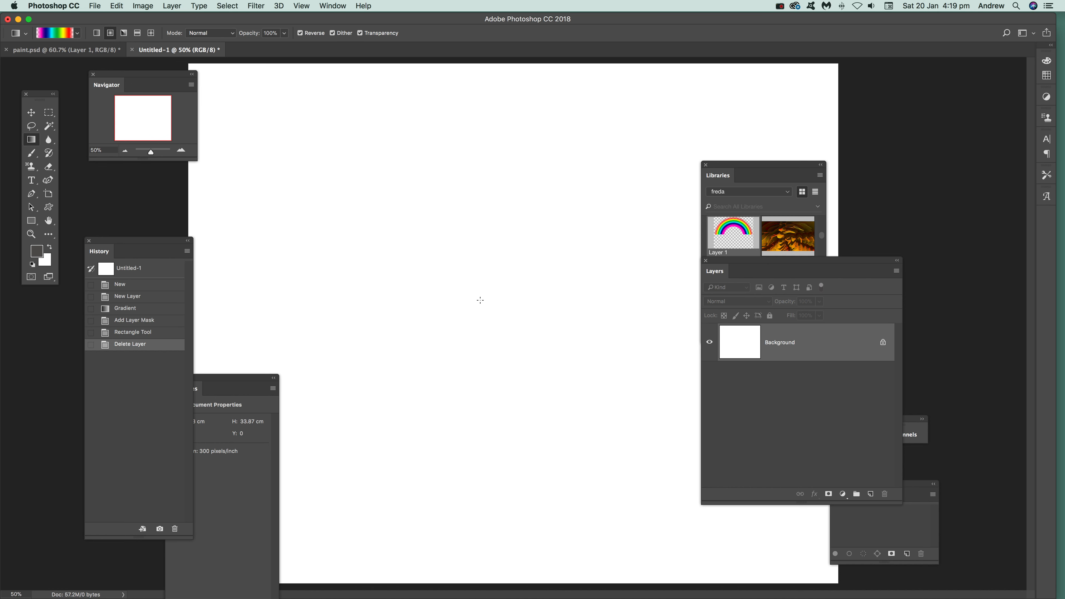
# - Try a radial rainbow gradient on the background, revert the document to its New history state, and add a blank layer named Layer 1
pyautogui.moveTo(473, 315); pyautogui.dragTo(495, 482)
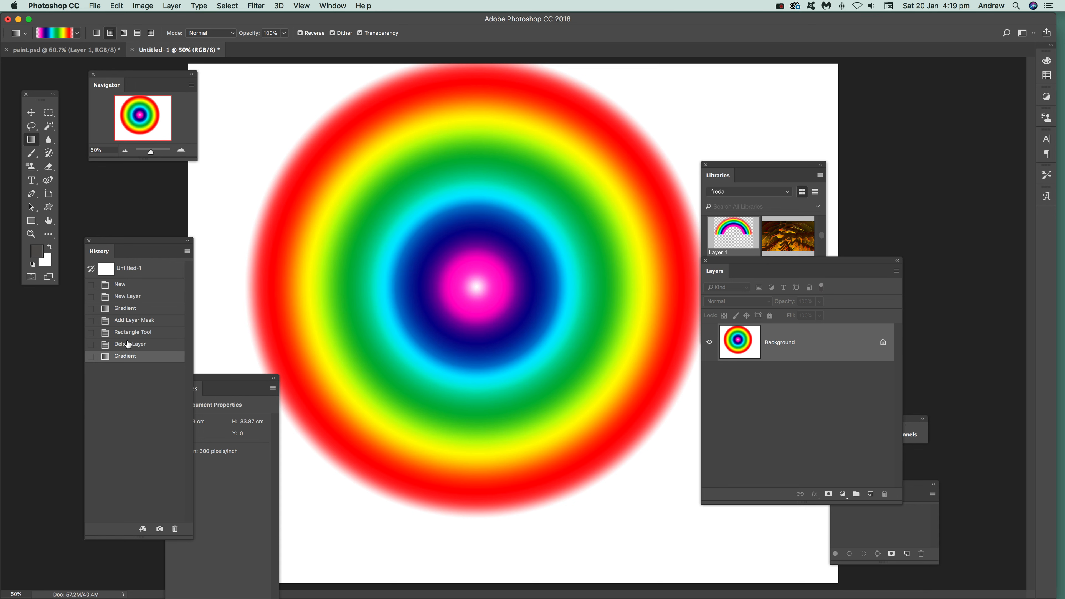
pyautogui.click(127, 286)
pyautogui.click(175, 6)
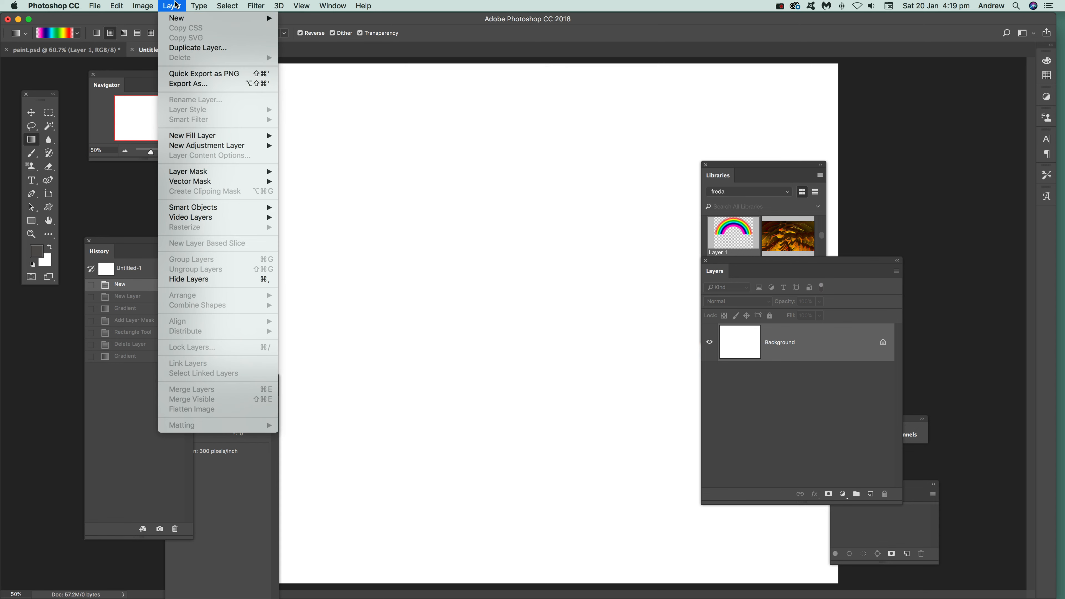
pyautogui.moveTo(179, 19)
pyautogui.click(341, 25)
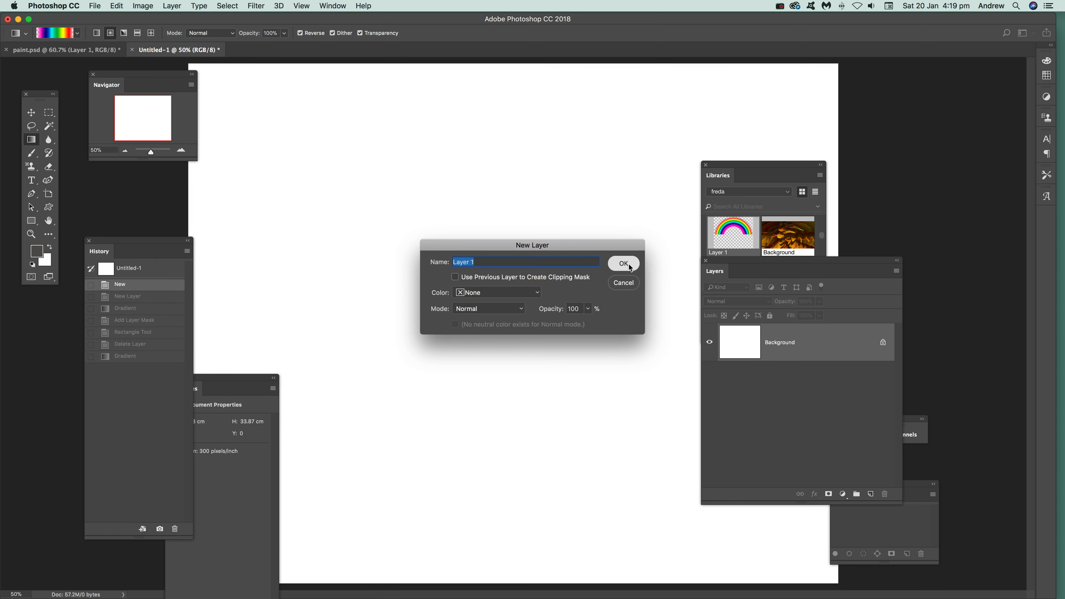
pyautogui.click(623, 263)
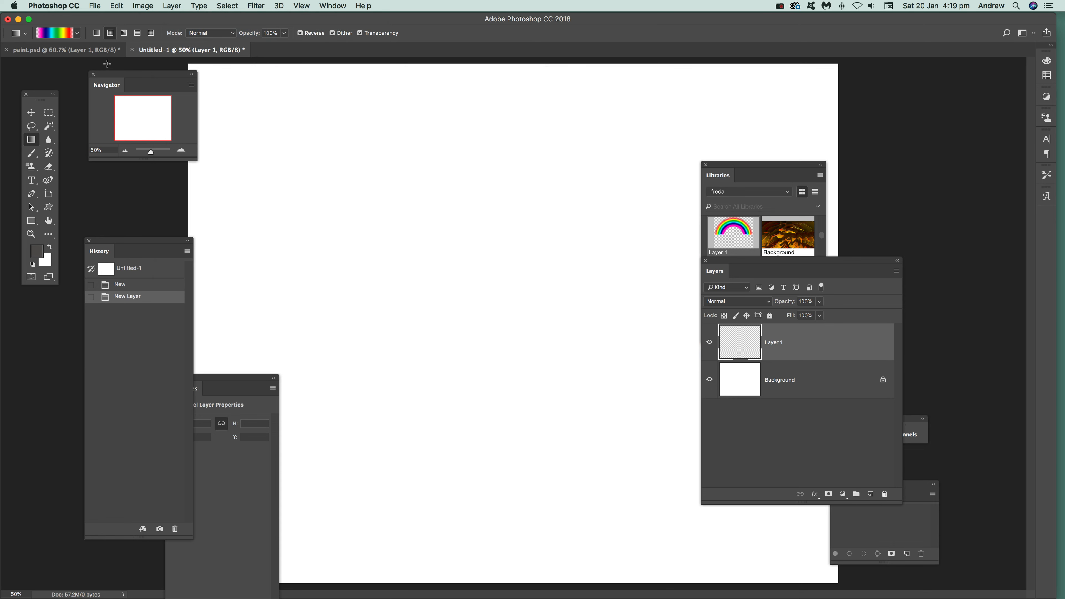
# - Edit the Transparent Rainbow gradient by bunching its color stops closely around the middle, with the red stop at 49%
pyautogui.click(57, 34)
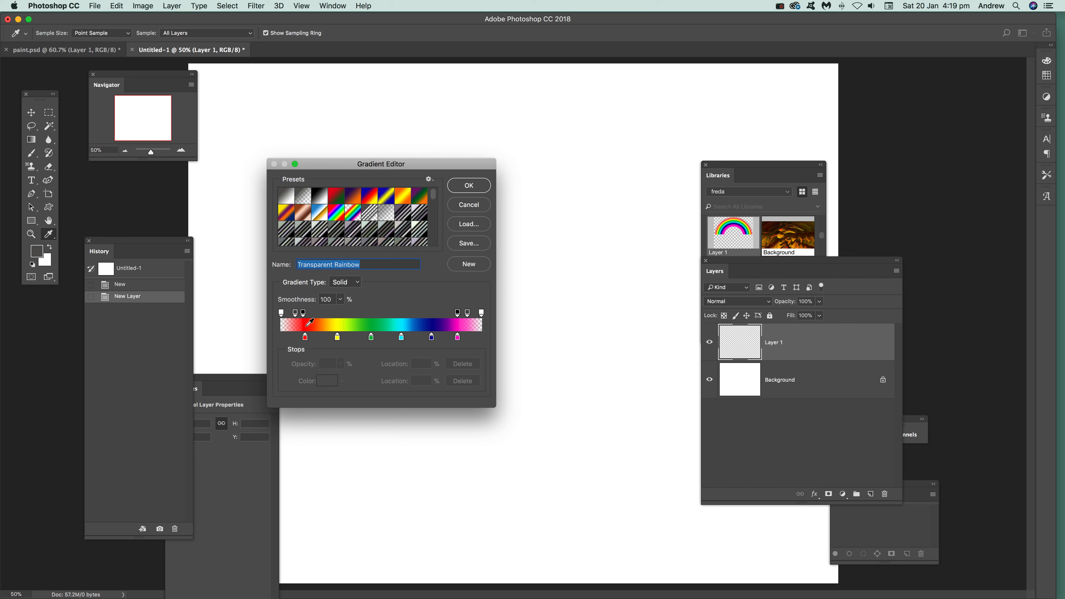
pyautogui.moveTo(432, 337); pyautogui.dragTo(408, 341)
pyautogui.click(374, 338)
pyautogui.moveTo(342, 341); pyautogui.dragTo(390, 340)
pyautogui.moveTo(305, 340); pyautogui.dragTo(379, 341)
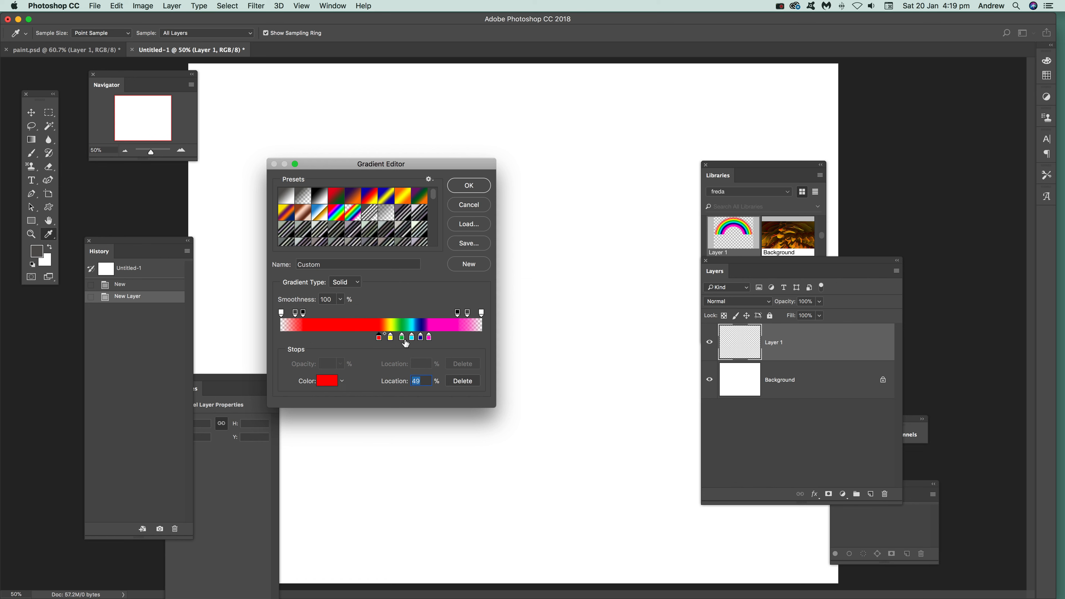
pyautogui.click(402, 340)
# - Move the gradient's three starting opacity stops in toward the red color stop, placing the fully transparent one at 42%
pyautogui.moveTo(303, 313); pyautogui.dragTo(383, 318)
pyautogui.moveTo(295, 313); pyautogui.dragTo(375, 317)
pyautogui.moveTo(282, 314); pyautogui.dragTo(368, 316)
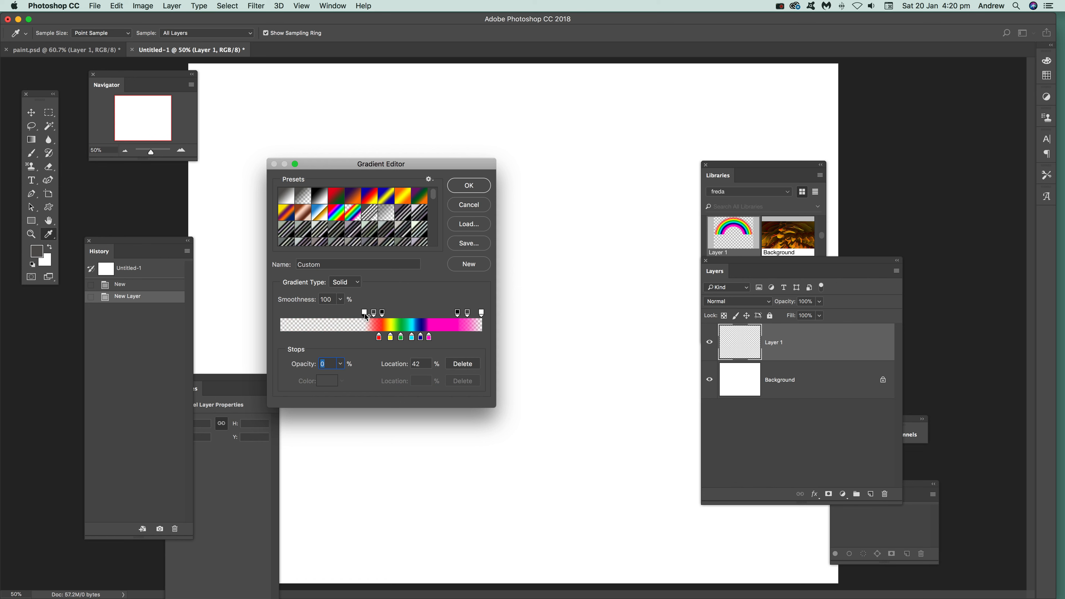
# - Move the gradient's ending opacity stops inward, with 80% opacity on the semi-opaque one and the fully transparent one at 81%
pyautogui.moveTo(457, 318); pyautogui.dragTo(429, 317)
pyautogui.write('80')
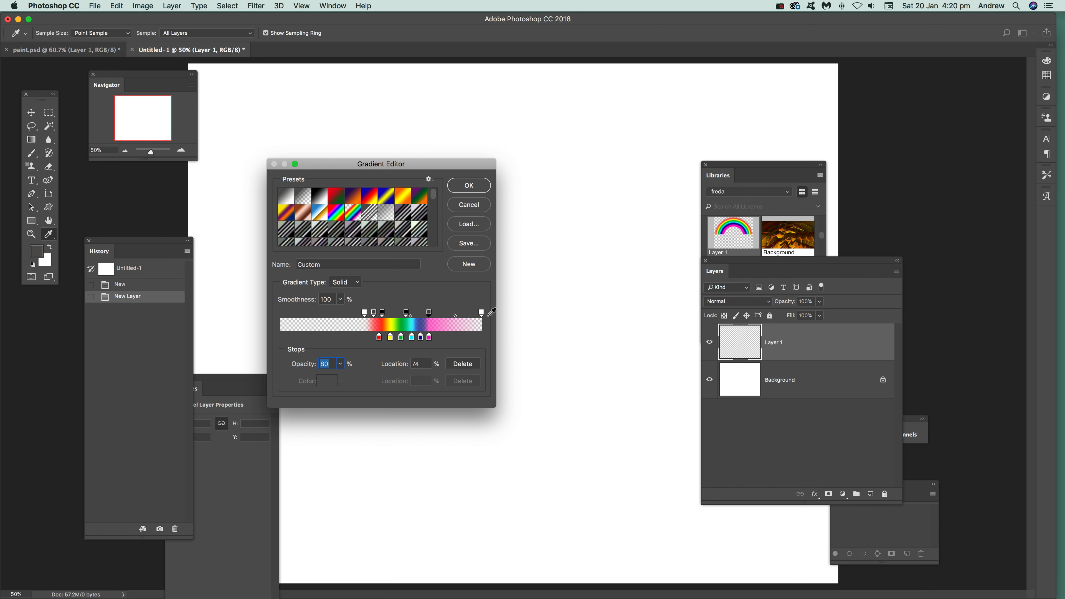
pyautogui.moveTo(481, 313); pyautogui.dragTo(424, 316)
pyautogui.click(445, 313)
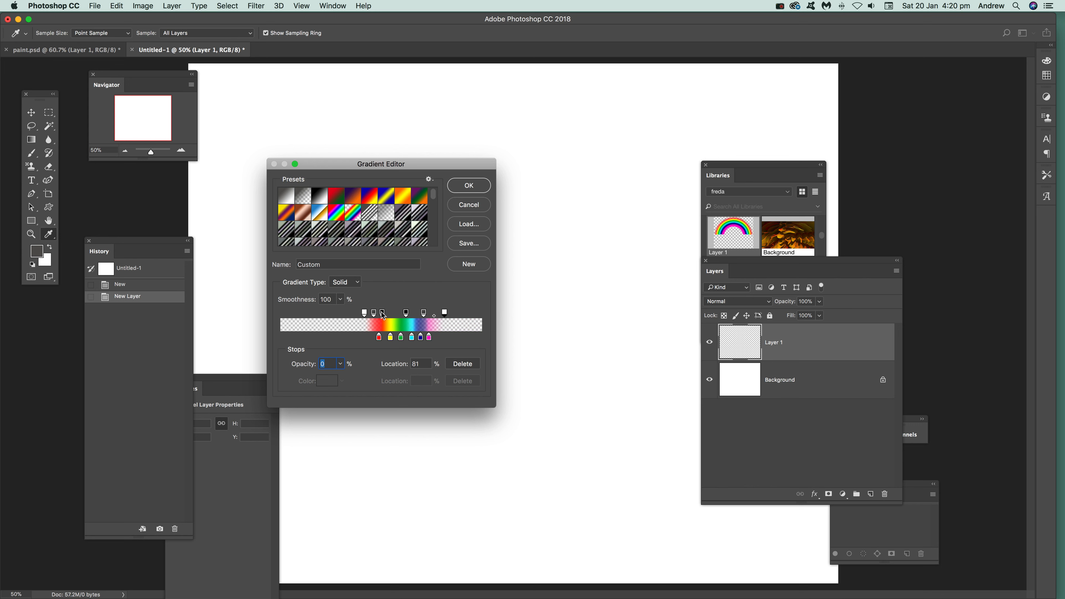
# - Fine-tune the opacity stops, place the magenta color stop at 75%, and save the Custom gradient as a new preset
pyautogui.moveTo(384, 312); pyautogui.dragTo(431, 342)
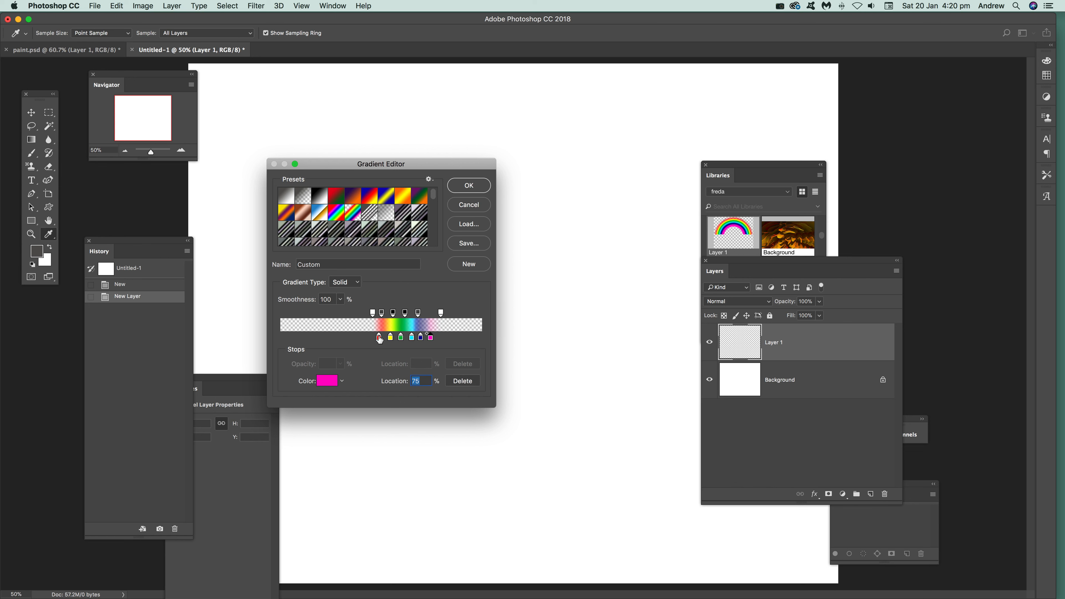
pyautogui.click(466, 266)
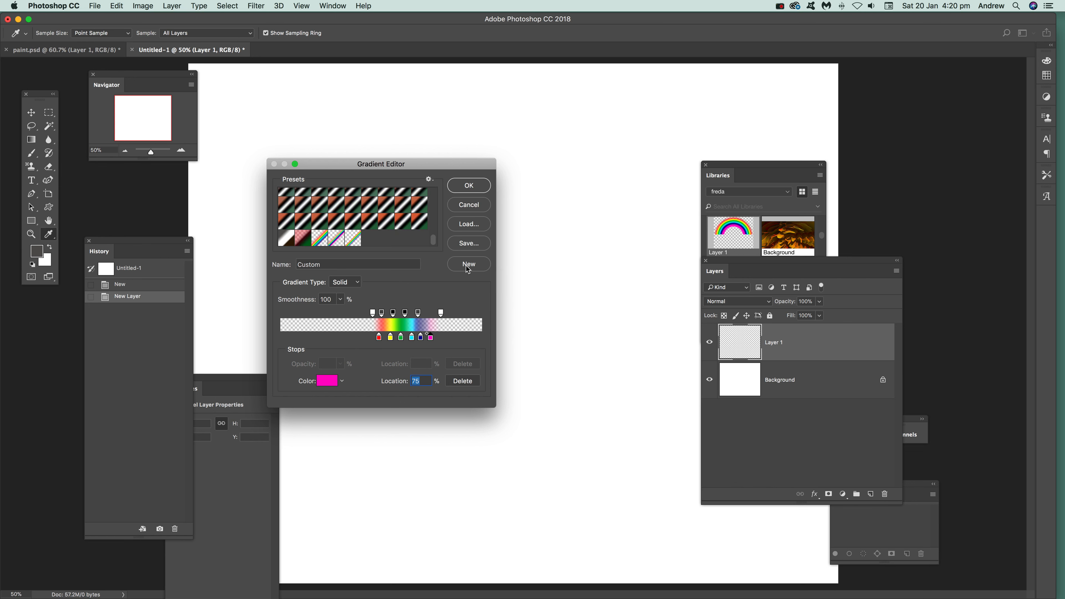
pyautogui.click(470, 186)
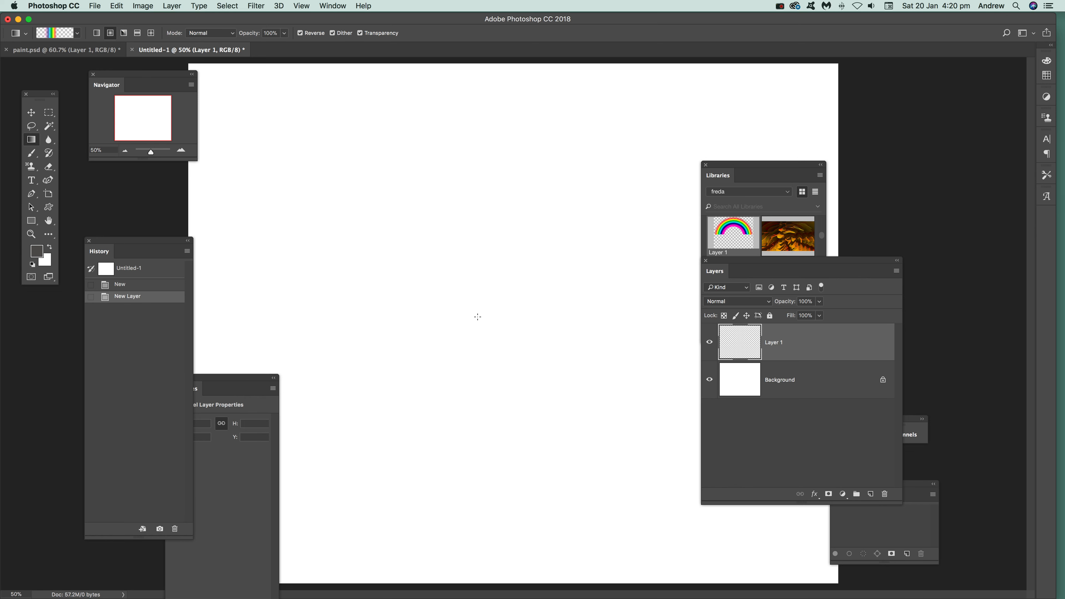
pyautogui.moveTo(498, 324); pyautogui.dragTo(540, 565)
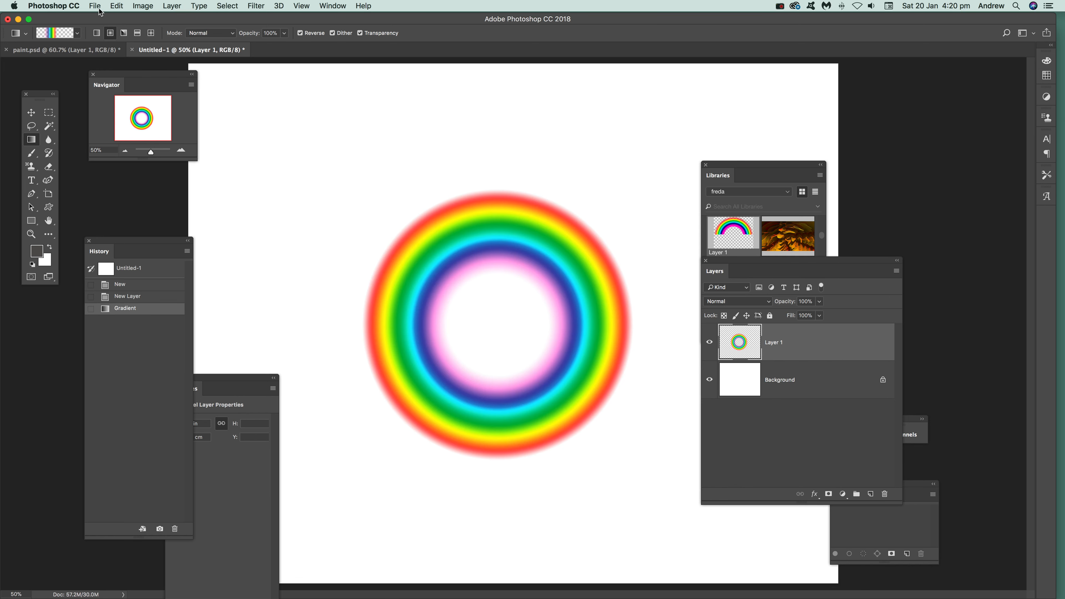
pyautogui.click(117, 6)
pyautogui.click(126, 14)
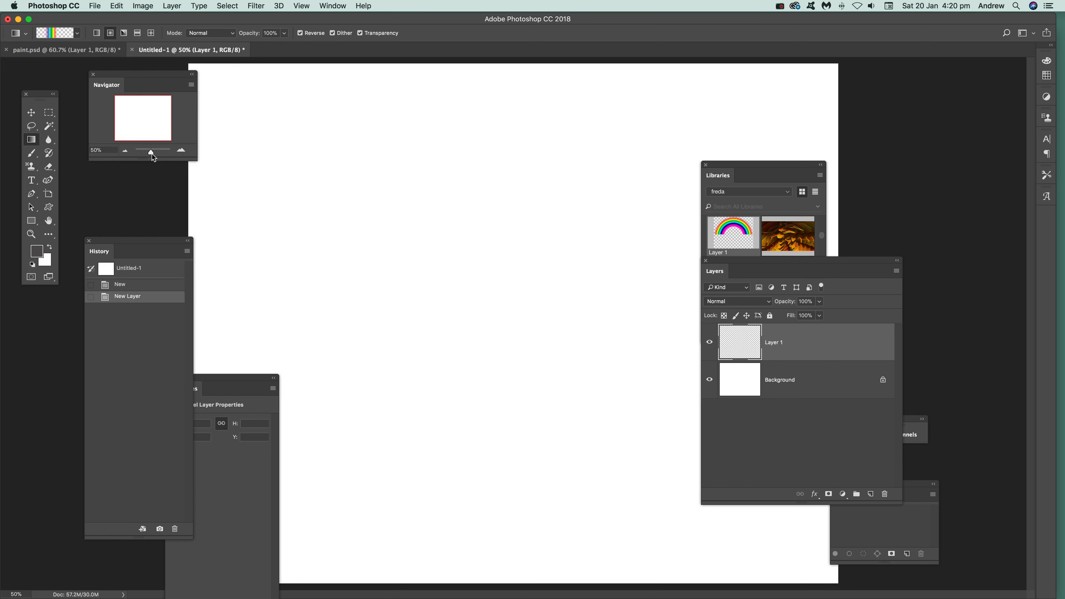
# - Draw a radial rainbow ring near the canvas centre on Layer 1 and add a Reveal All layer mask to it
pyautogui.moveTo(153, 157); pyautogui.dragTo(149, 153)
pyautogui.moveTo(507, 340); pyautogui.dragTo(513, 463)
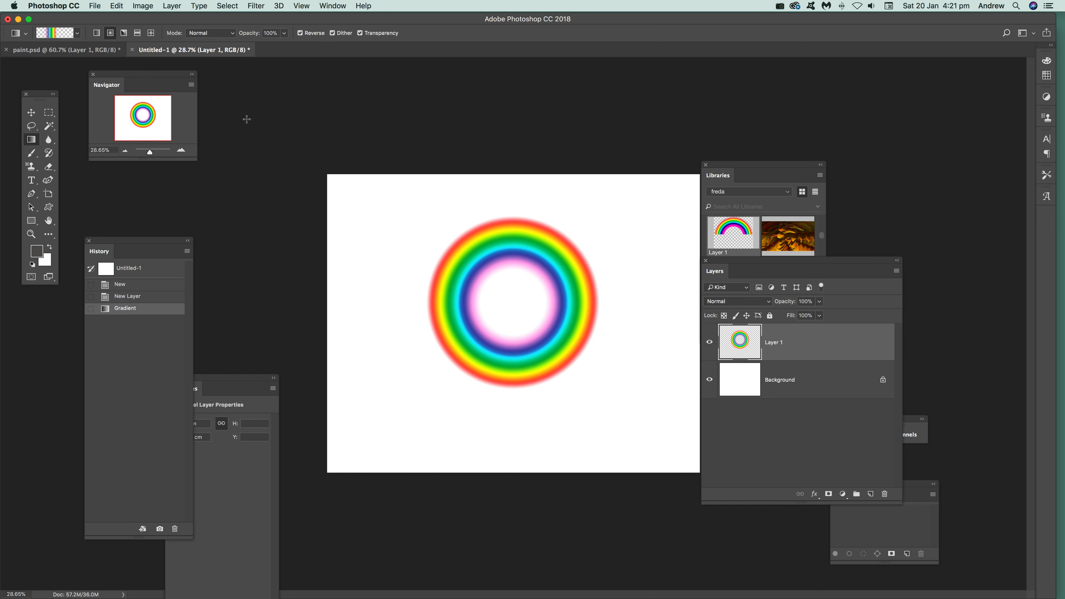
pyautogui.click(172, 5)
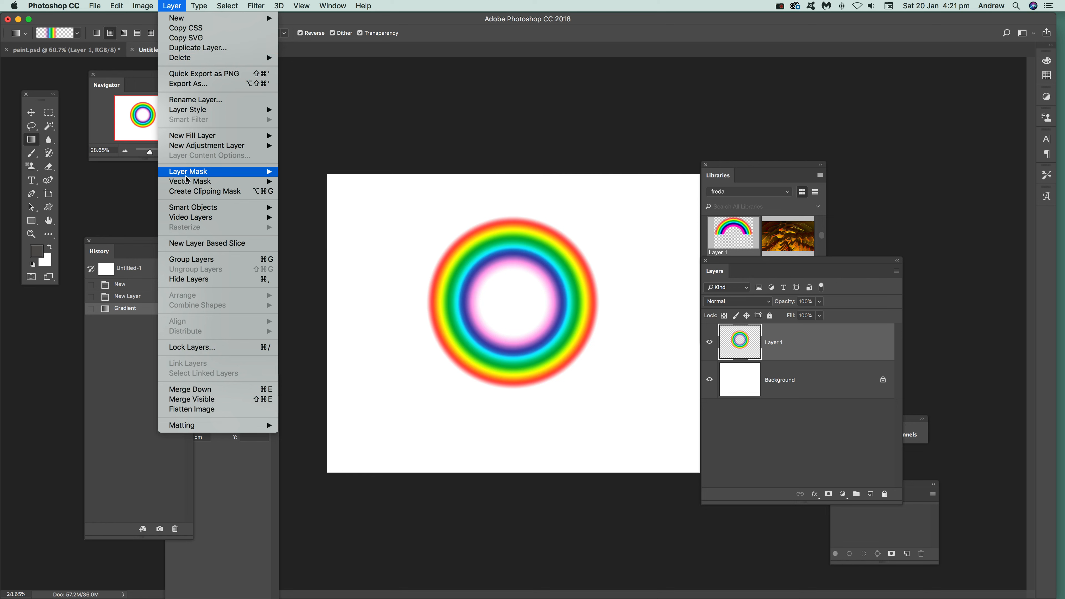
pyautogui.moveTo(235, 172)
pyautogui.click(330, 172)
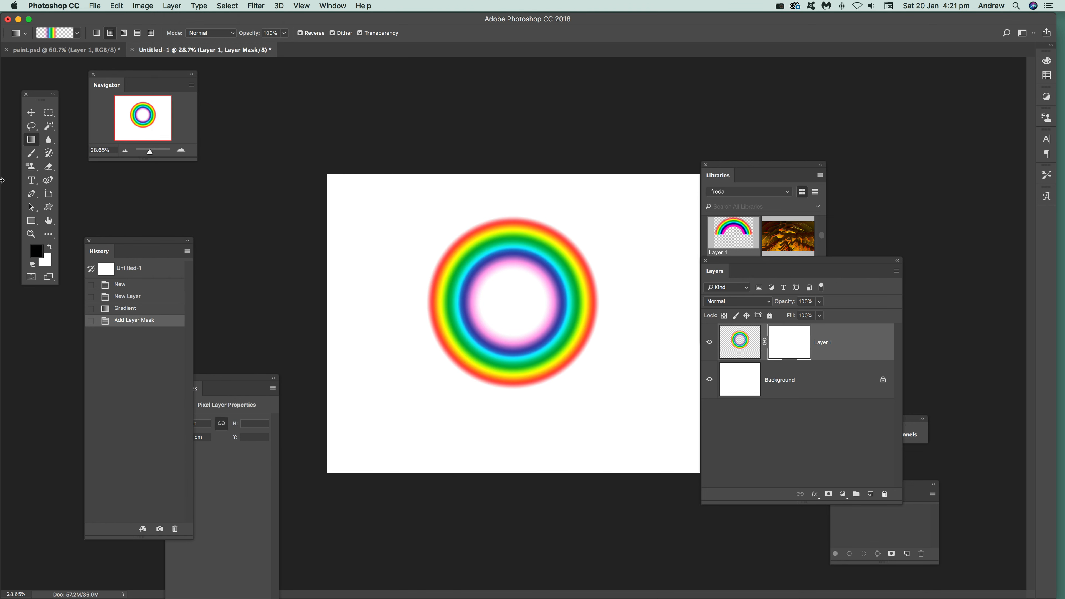
# - Hide the ring's lower half with a black rectangle on Layer 1's mask, undoing the first attempt and redrawing it slightly higher
pyautogui.click(31, 221)
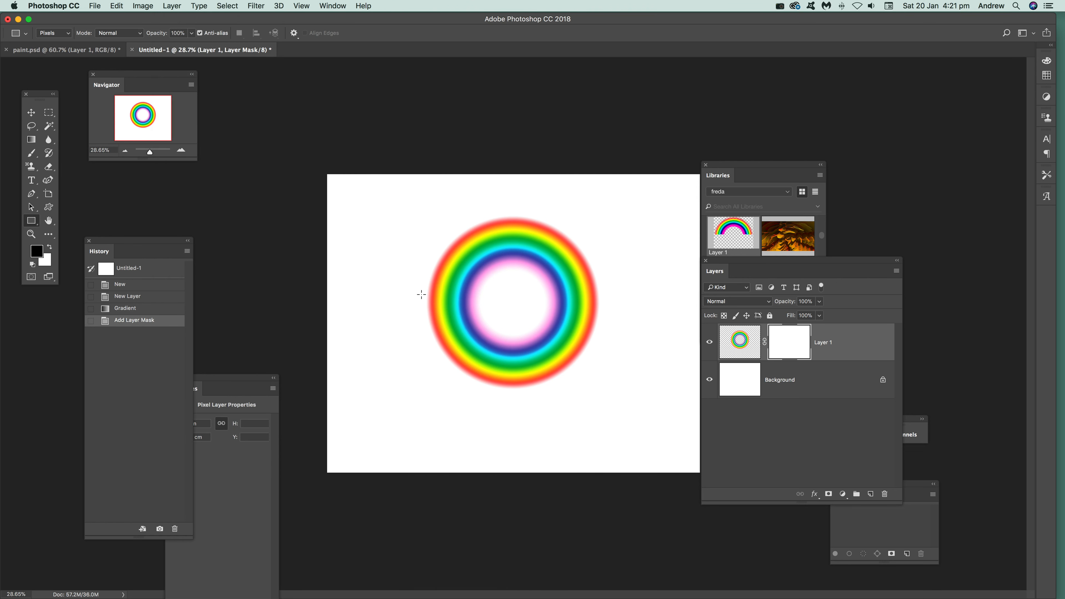
pyautogui.click(789, 347)
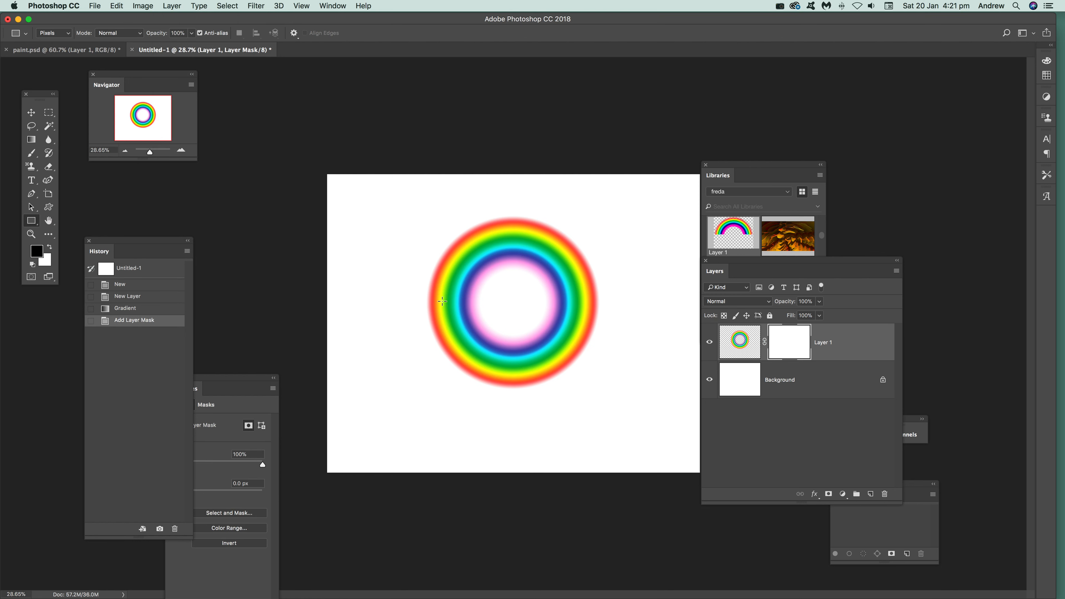
pyautogui.moveTo(412, 293); pyautogui.dragTo(641, 412)
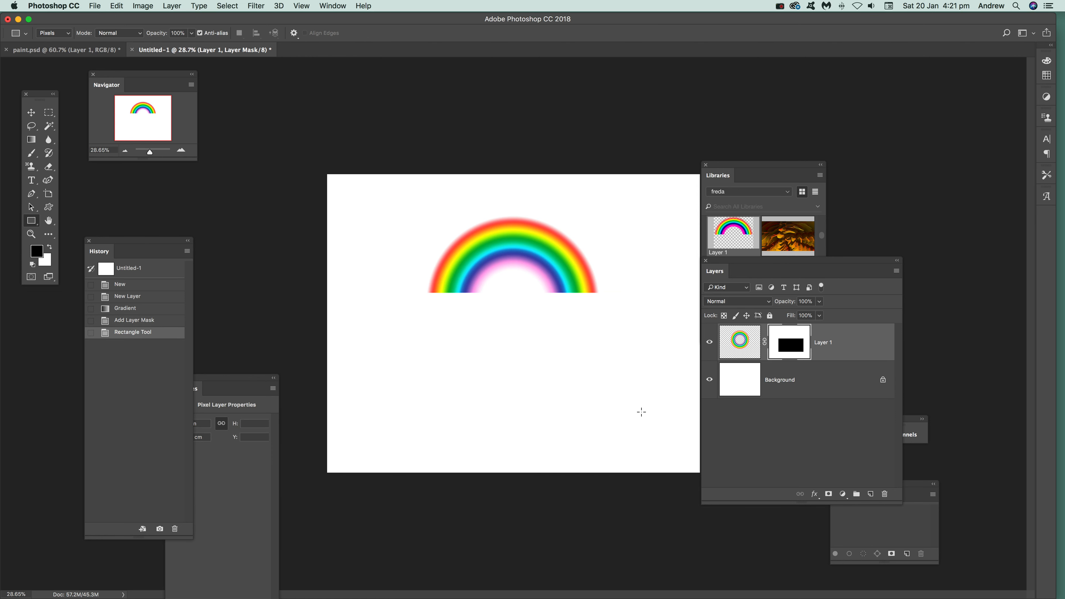
pyautogui.click(117, 7)
pyautogui.click(123, 19)
pyautogui.moveTo(421, 290); pyautogui.dragTo(648, 436)
# - Add the masked rainbow arc from the canvas to the freda library with the Move tool
pyautogui.press('v')
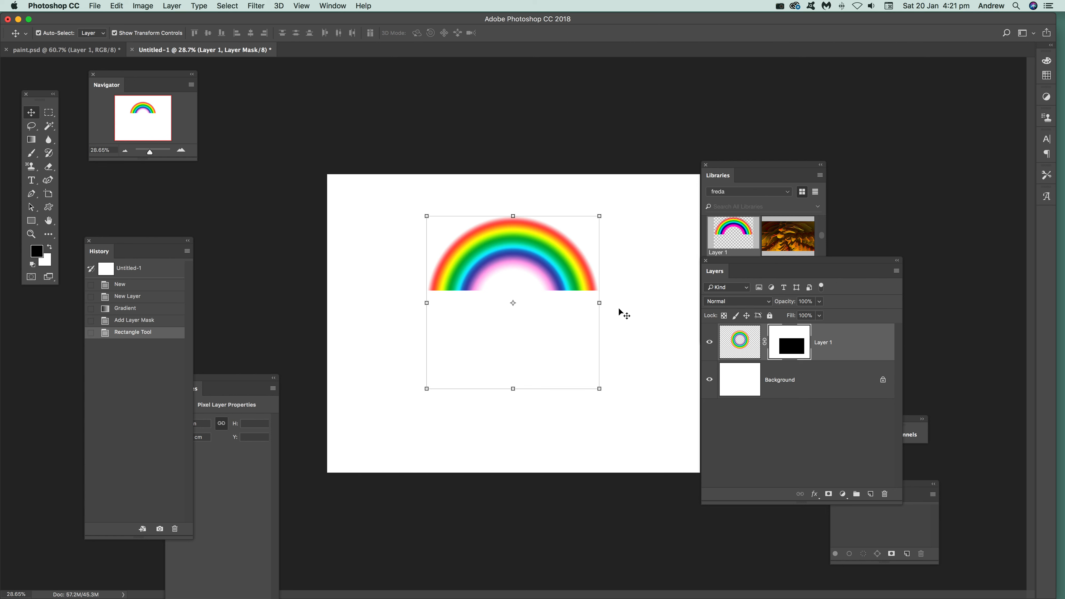
pyautogui.moveTo(548, 244); pyautogui.dragTo(745, 231)
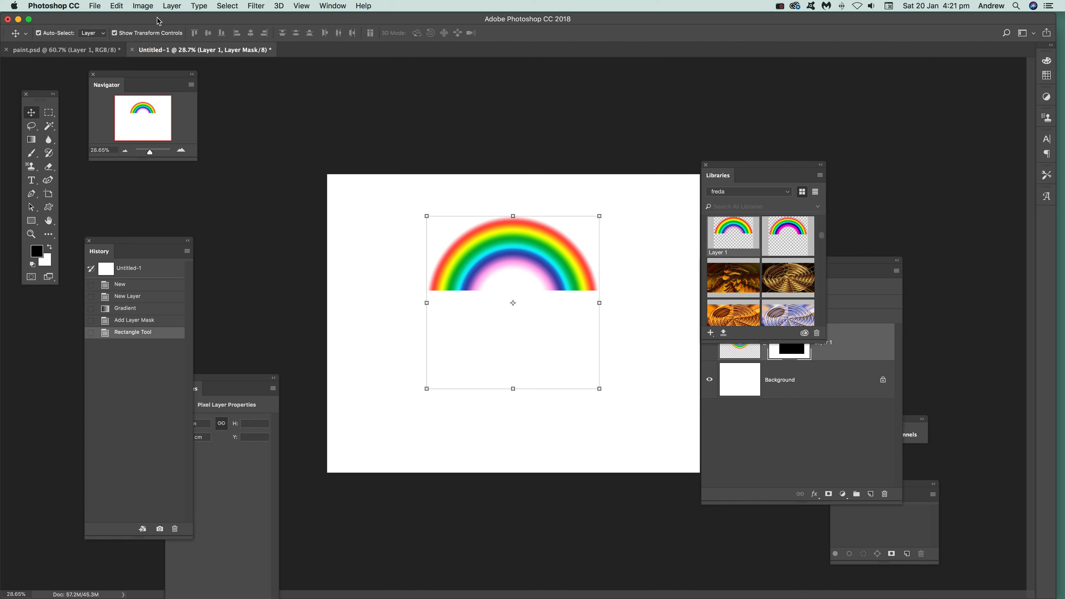
# - Switch to the paint.psd document and delete its existing rainbow layer
pyautogui.click(99, 51)
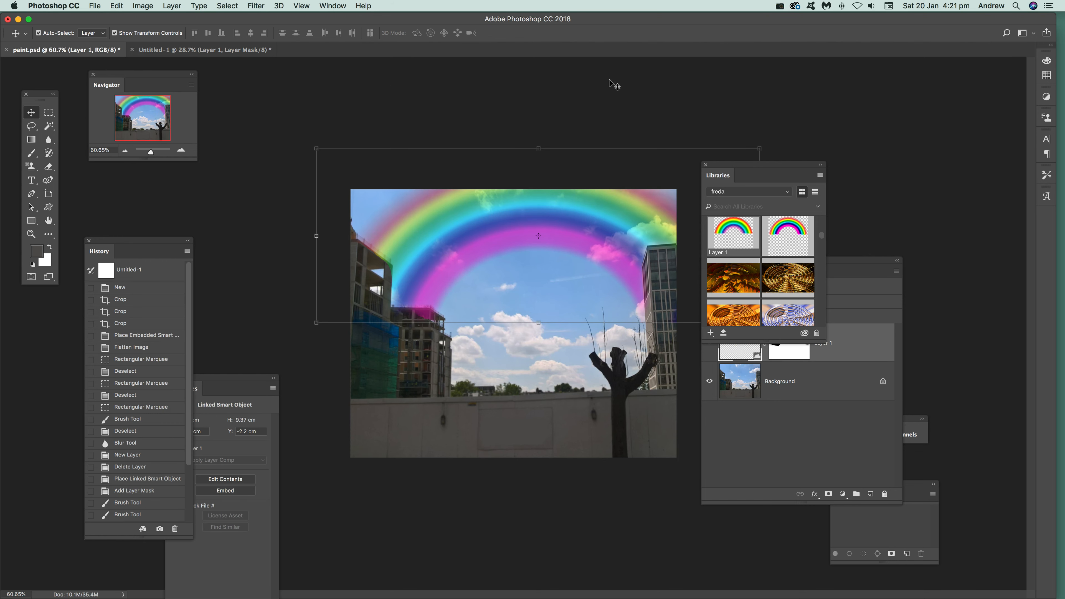
pyautogui.press('BackSpace')
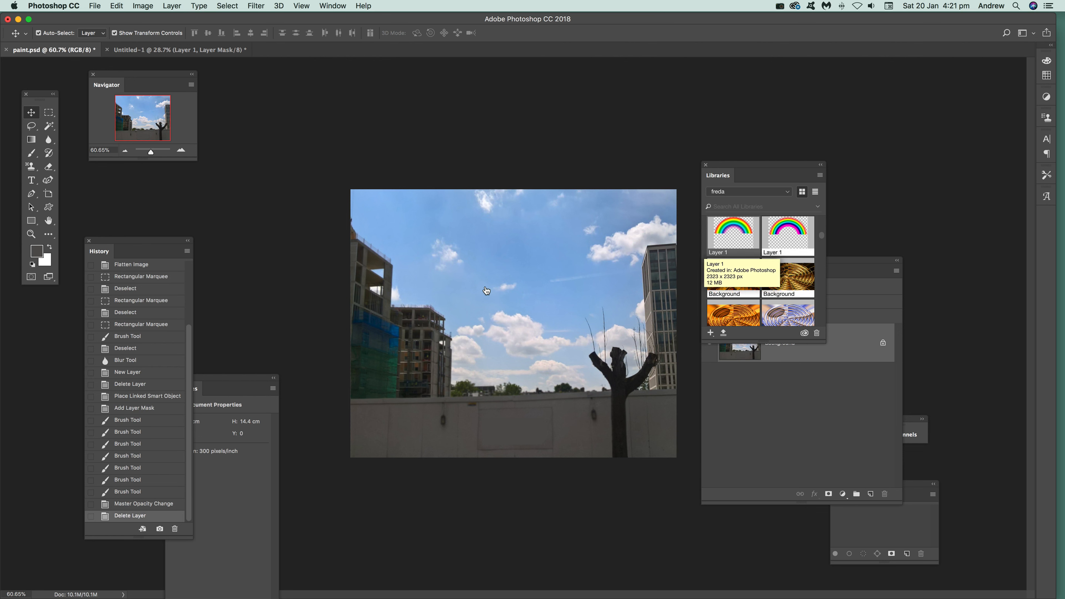
# - Place the library rainbow into the city photo, scale it to about 112.57%, and move it up over the sky
pyautogui.moveTo(486, 290); pyautogui.dragTo(486, 287)
pyautogui.moveTo(458, 249); pyautogui.dragTo(423, 241)
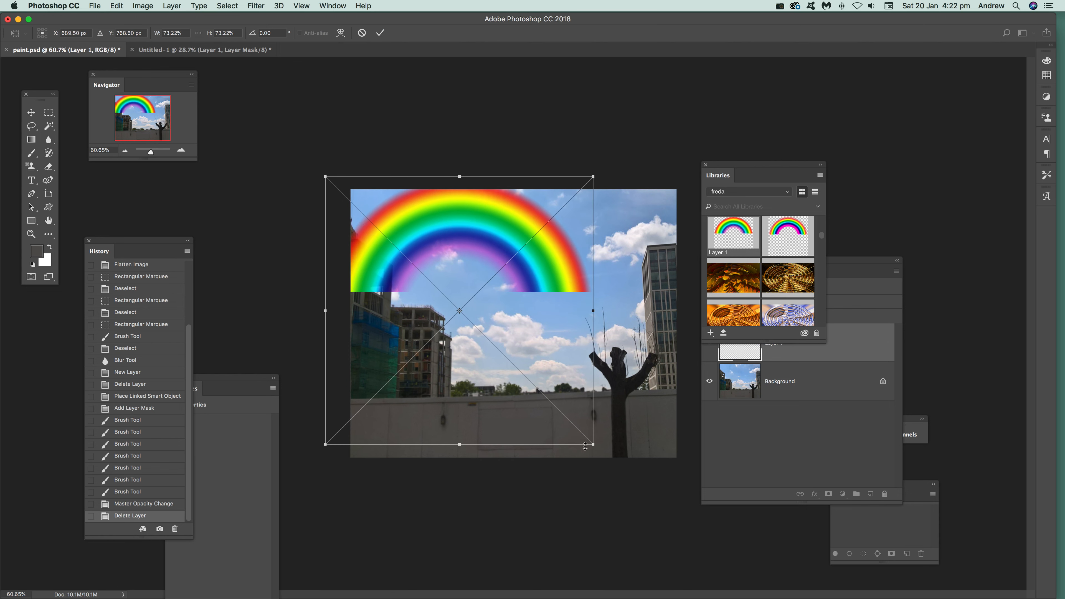
pyautogui.moveTo(585, 446); pyautogui.dragTo(764, 573)
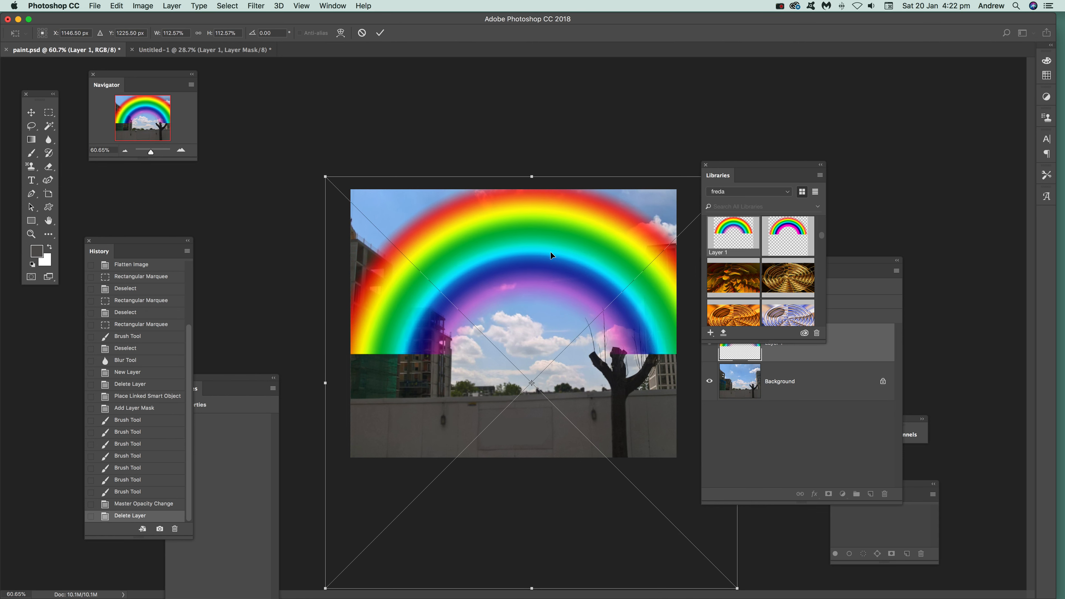
pyautogui.moveTo(550, 251); pyautogui.dragTo(548, 264)
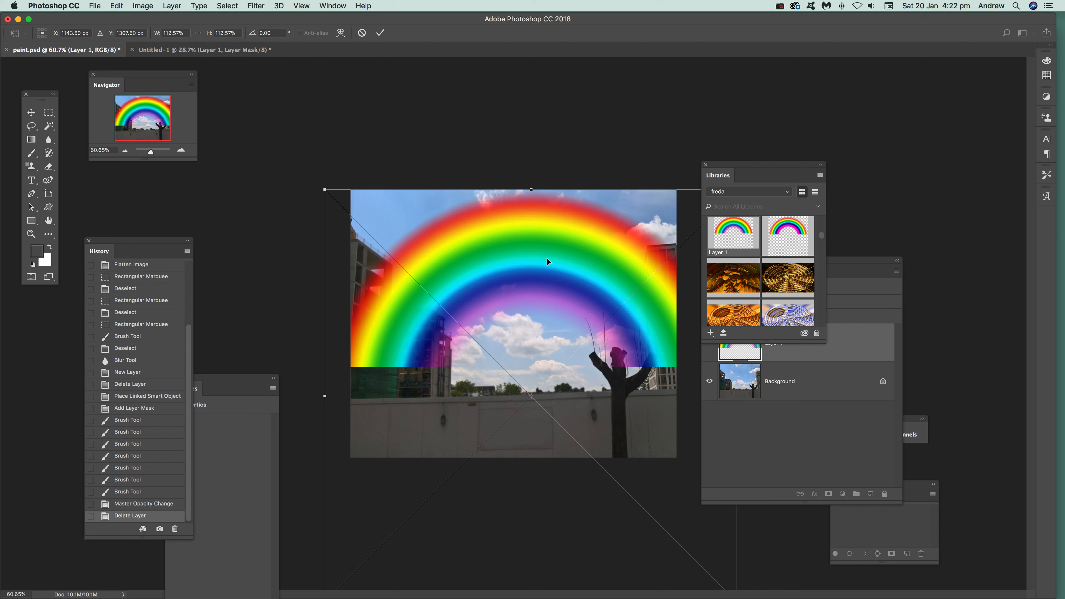
pyautogui.moveTo(488, 254); pyautogui.dragTo(482, 201)
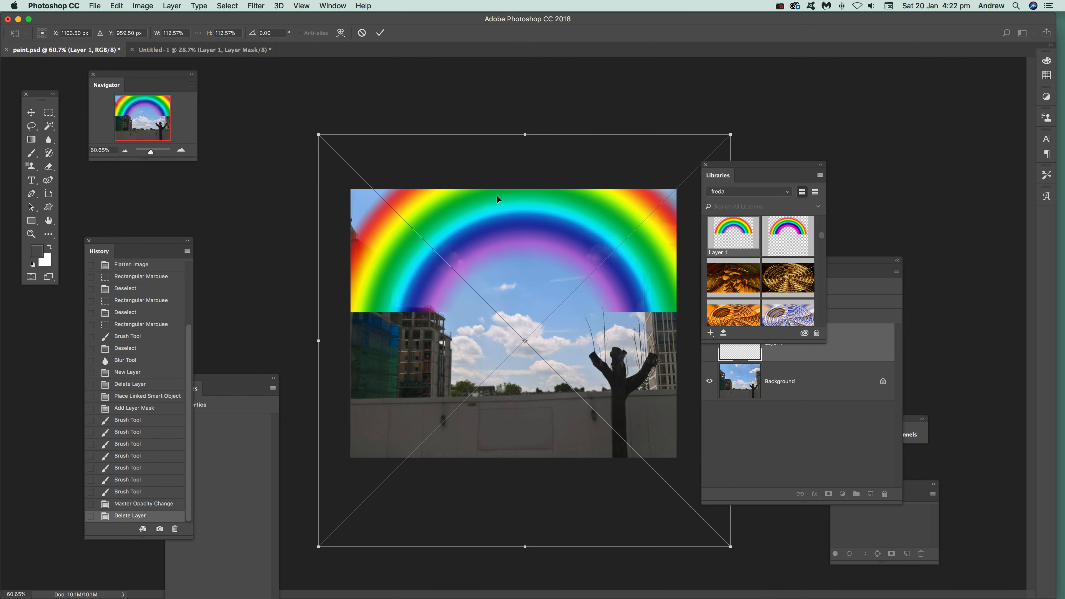
# - Enlarge the placed rainbow to about 122.34%, position its arch over the sky between the buildings, and commit the placement
pyautogui.moveTo(603, 236)
pyautogui.mouseDown()
pyautogui.moveTo(614, 237)
pyautogui.moveTo(611, 200)
pyautogui.moveTo(595, 235)
pyautogui.mouseUp()
pyautogui.moveTo(312, 132); pyautogui.dragTo(277, 97)
pyautogui.moveTo(425, 183); pyautogui.dragTo(475, 197)
pyautogui.moveTo(468, 204); pyautogui.dragTo(468, 208)
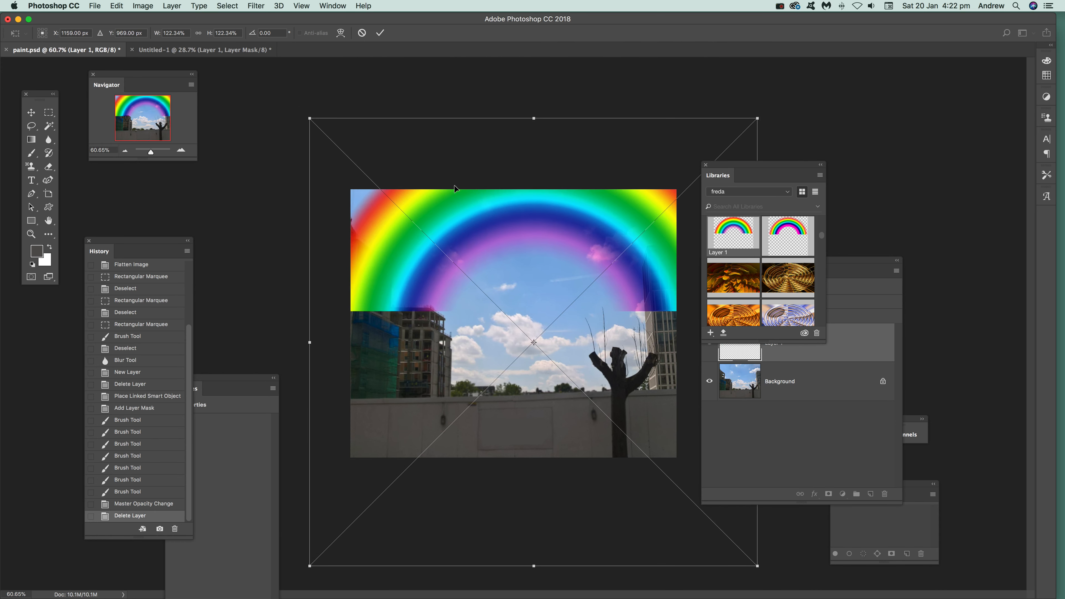
pyautogui.moveTo(596, 234); pyautogui.dragTo(595, 240)
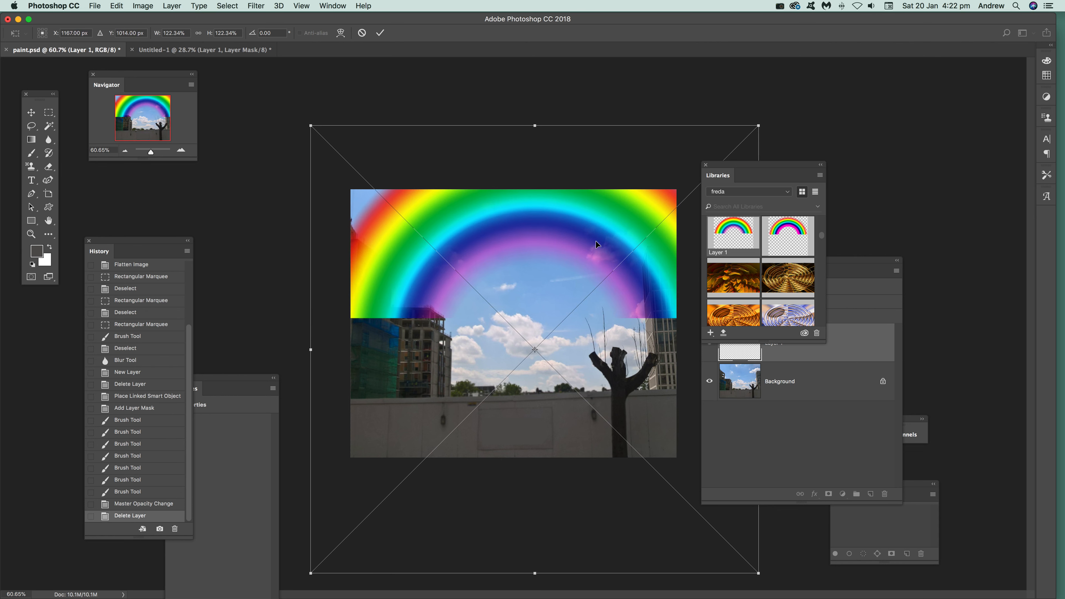
pyautogui.press('Return')
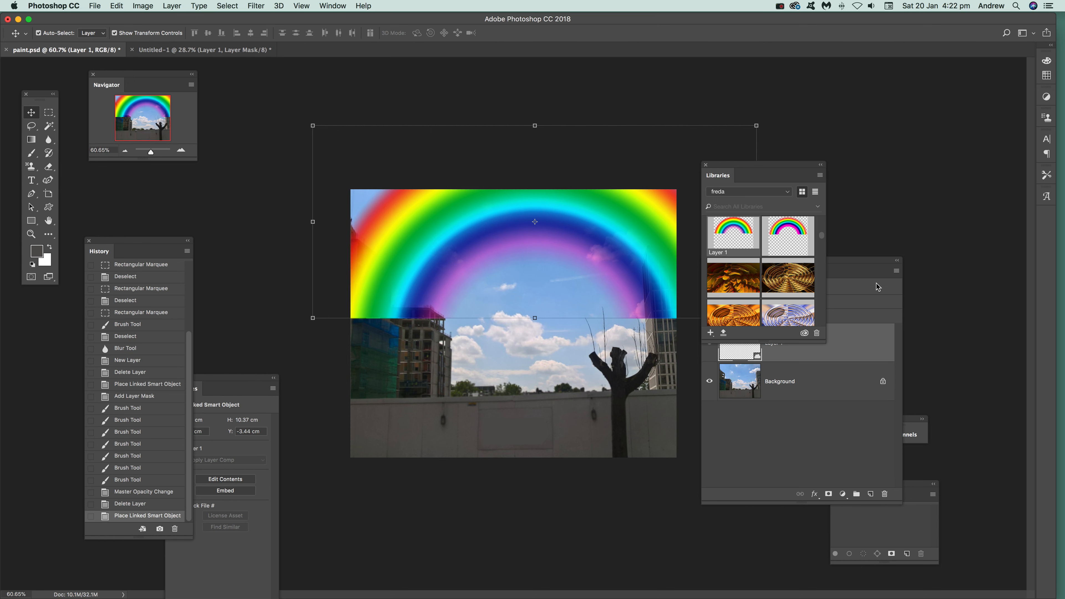
# - Add a Reveal All layer mask to the placed rainbow layer and activate the Brush tool for painting on it
pyautogui.click(865, 267)
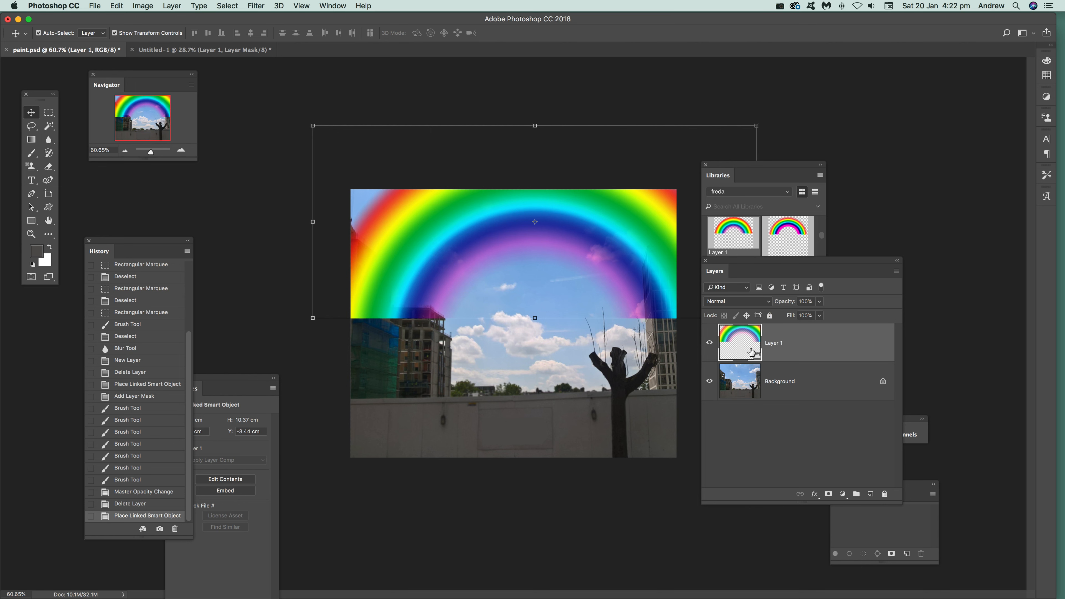
pyautogui.click(172, 6)
pyautogui.moveTo(199, 172)
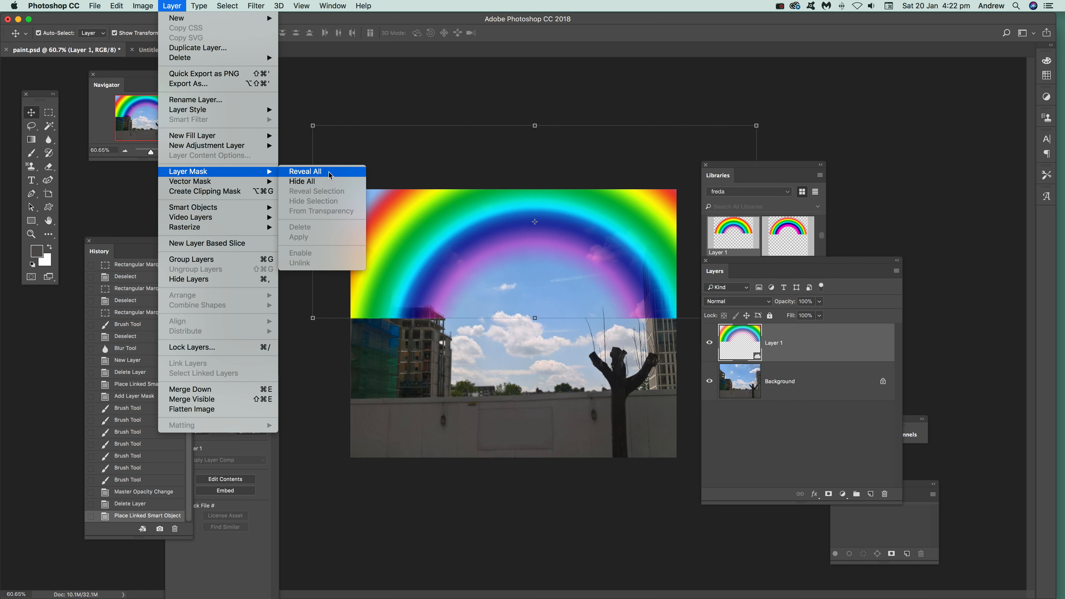
pyautogui.click(330, 176)
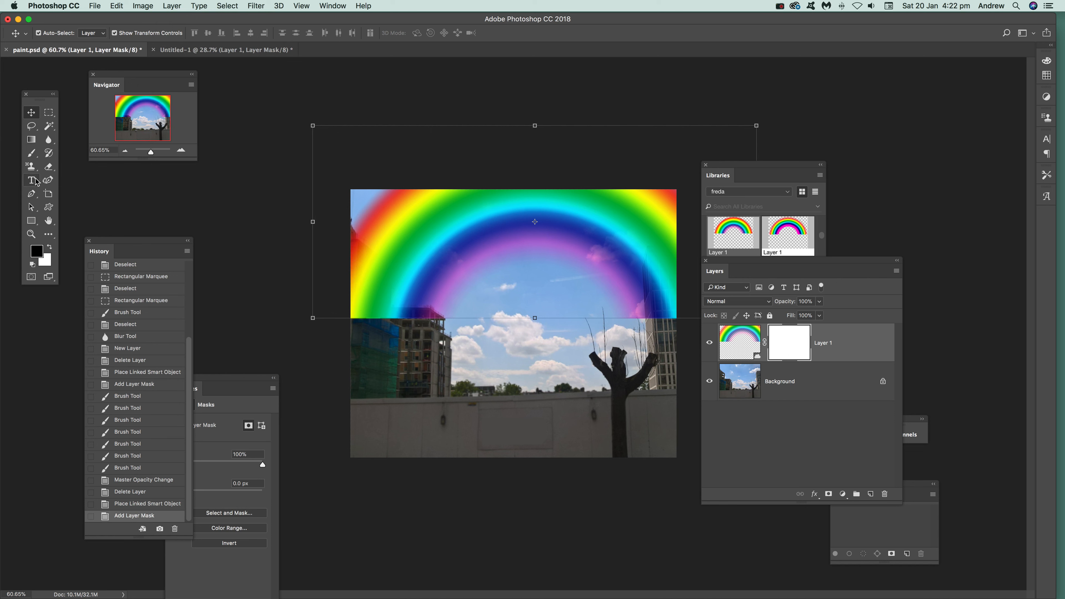
pyautogui.click(31, 152)
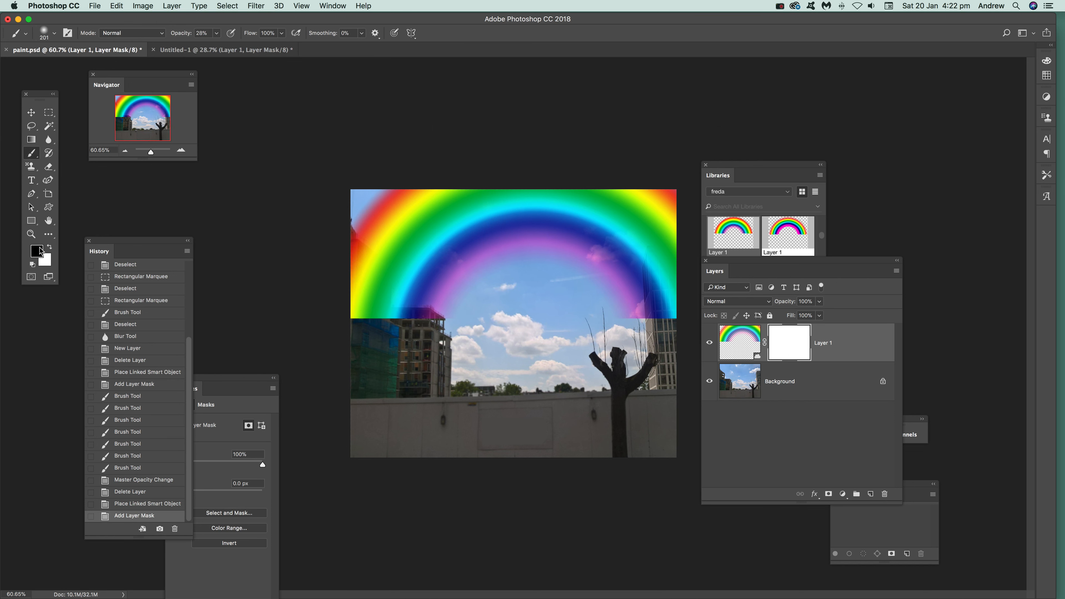
# - Choose a hard round brush and paint black on the mask at 28% brush opacity over the rainbow's end at the left building
pyautogui.click(355, 321)
pyautogui.click(46, 34)
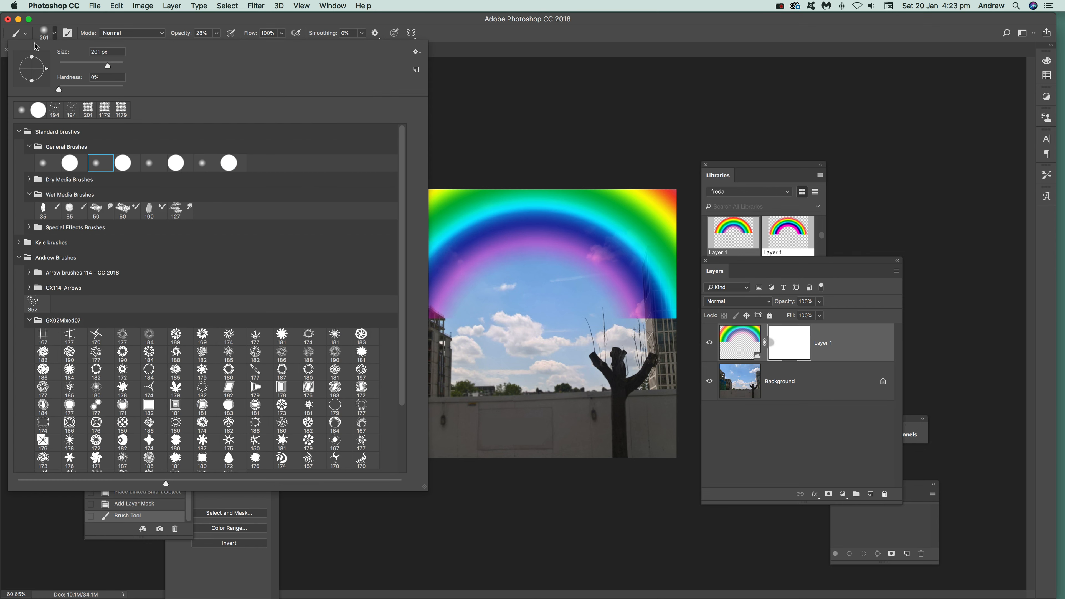
pyautogui.click(68, 163)
pyautogui.click(469, 107)
pyautogui.moveTo(375, 355)
pyautogui.mouseDown()
pyautogui.moveTo(384, 343)
pyautogui.moveTo(331, 320)
pyautogui.mouseUp()
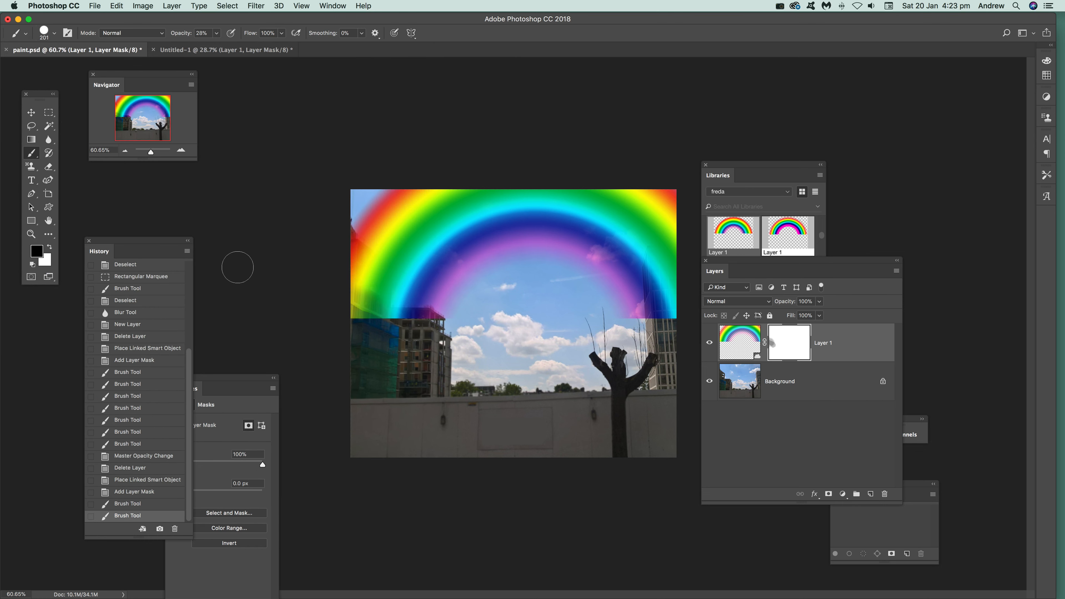
# - Raise the brush opacity to 100% and mask out the rainbow covering the tall left building
pyautogui.click(217, 34)
pyautogui.moveTo(226, 49); pyautogui.dragTo(318, 49)
pyautogui.click(457, 21)
pyautogui.moveTo(328, 314)
pyautogui.mouseDown()
pyautogui.moveTo(378, 333)
pyautogui.moveTo(346, 315)
pyautogui.moveTo(373, 325)
pyautogui.moveTo(352, 267)
pyautogui.moveTo(369, 313)
pyautogui.moveTo(379, 288)
pyautogui.moveTo(337, 239)
pyautogui.mouseUp()
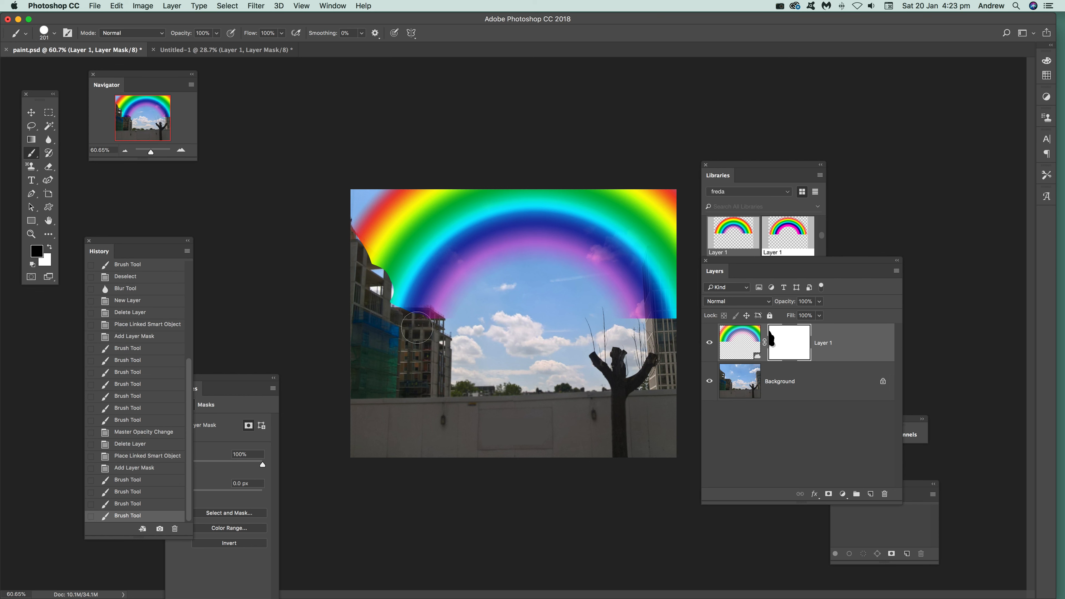
# - Mask out the rainbow over the lower left building and around its end at the right building
pyautogui.moveTo(410, 323); pyautogui.dragTo(389, 323)
pyautogui.moveTo(629, 326)
pyautogui.mouseDown()
pyautogui.moveTo(613, 306)
pyautogui.moveTo(655, 338)
pyautogui.moveTo(591, 277)
pyautogui.mouseUp()
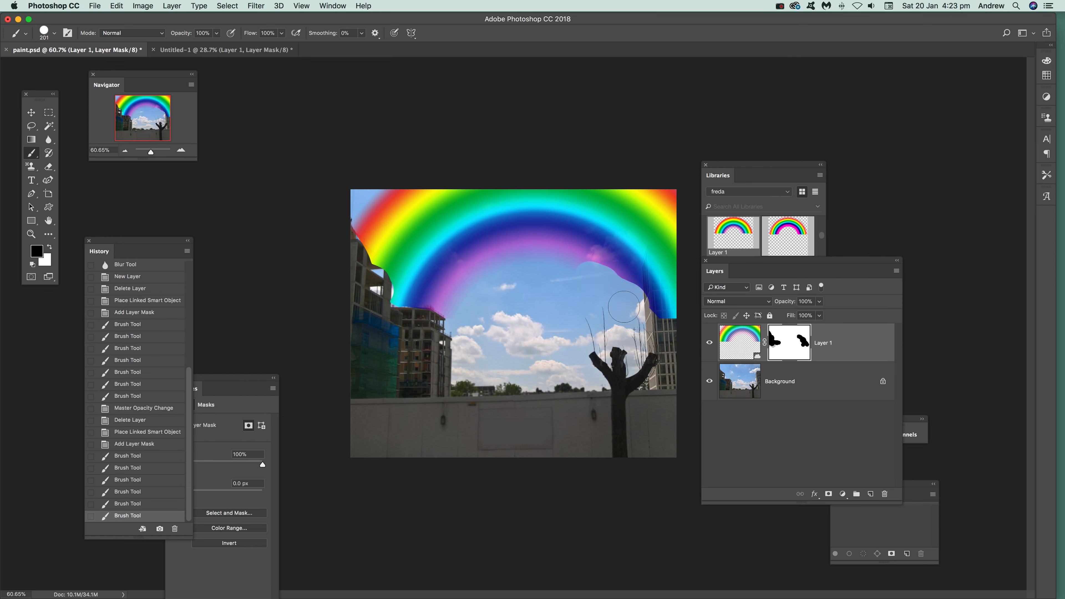
pyautogui.moveTo(660, 330); pyautogui.dragTo(666, 327)
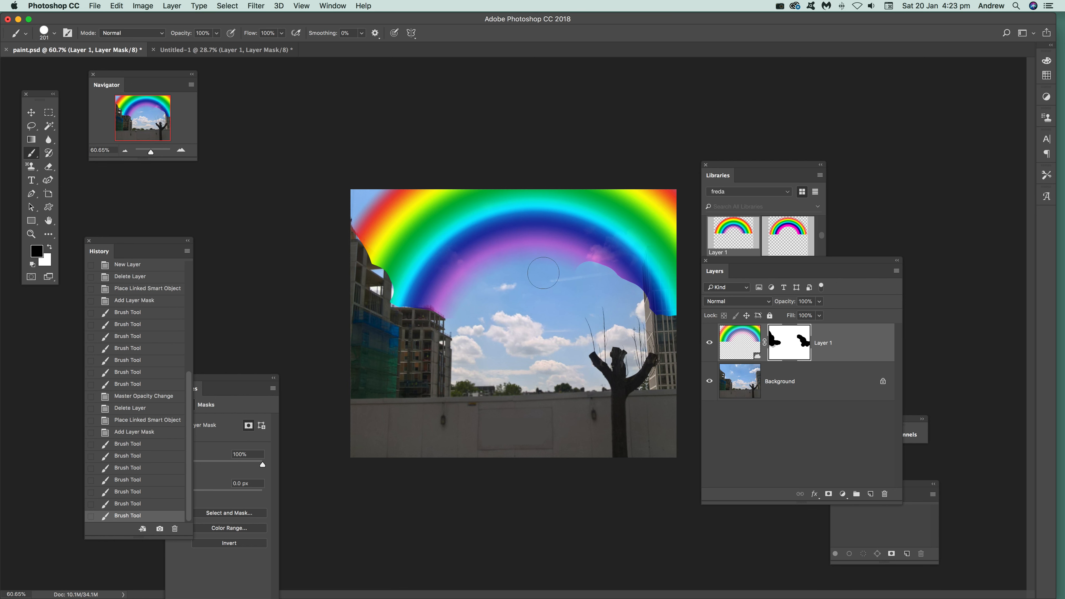
# - Switch the painting colour to white, choose a soft round brush, and restore the rainbow beside and over the right building
pyautogui.press('x')
pyautogui.click(55, 36)
pyautogui.click(43, 162)
pyautogui.click(658, 296)
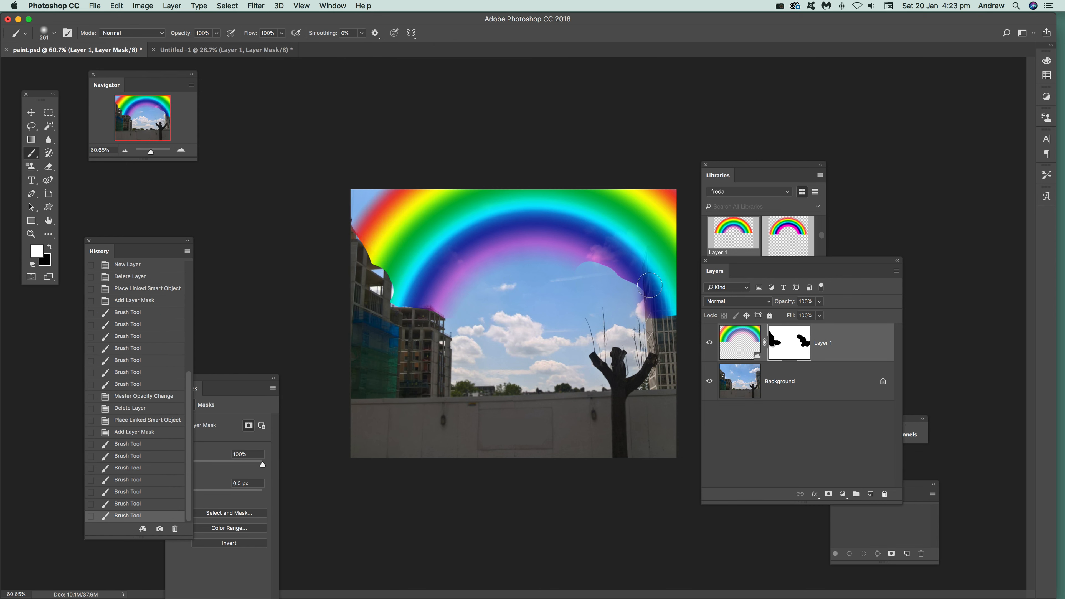
pyautogui.moveTo(658, 286)
pyautogui.mouseDown()
pyautogui.moveTo(687, 295)
pyautogui.moveTo(679, 291)
pyautogui.moveTo(677, 341)
pyautogui.mouseUp()
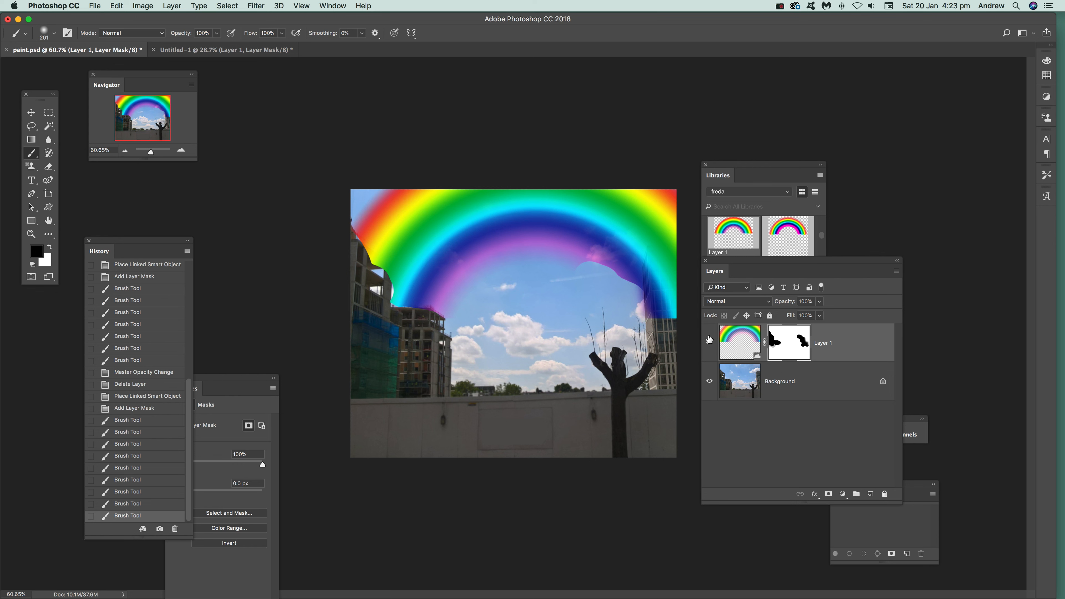
# - Mask the rainbow off the right building in black and refine its edge at the left buildings, alternating between white and black
pyautogui.moveTo(678, 294)
pyautogui.mouseDown()
pyautogui.moveTo(676, 326)
pyautogui.moveTo(665, 308)
pyautogui.moveTo(662, 329)
pyautogui.moveTo(656, 255)
pyautogui.moveTo(685, 259)
pyautogui.moveTo(679, 293)
pyautogui.mouseUp()
pyautogui.click(48, 248)
pyautogui.moveTo(419, 322)
pyautogui.mouseDown()
pyautogui.moveTo(393, 315)
pyautogui.moveTo(476, 349)
pyautogui.moveTo(391, 342)
pyautogui.moveTo(387, 326)
pyautogui.moveTo(384, 319)
pyautogui.mouseUp()
pyautogui.click(50, 247)
pyautogui.moveTo(373, 267)
pyautogui.mouseDown()
pyautogui.moveTo(344, 244)
pyautogui.moveTo(371, 264)
pyautogui.moveTo(373, 306)
pyautogui.mouseUp()
pyautogui.click(51, 246)
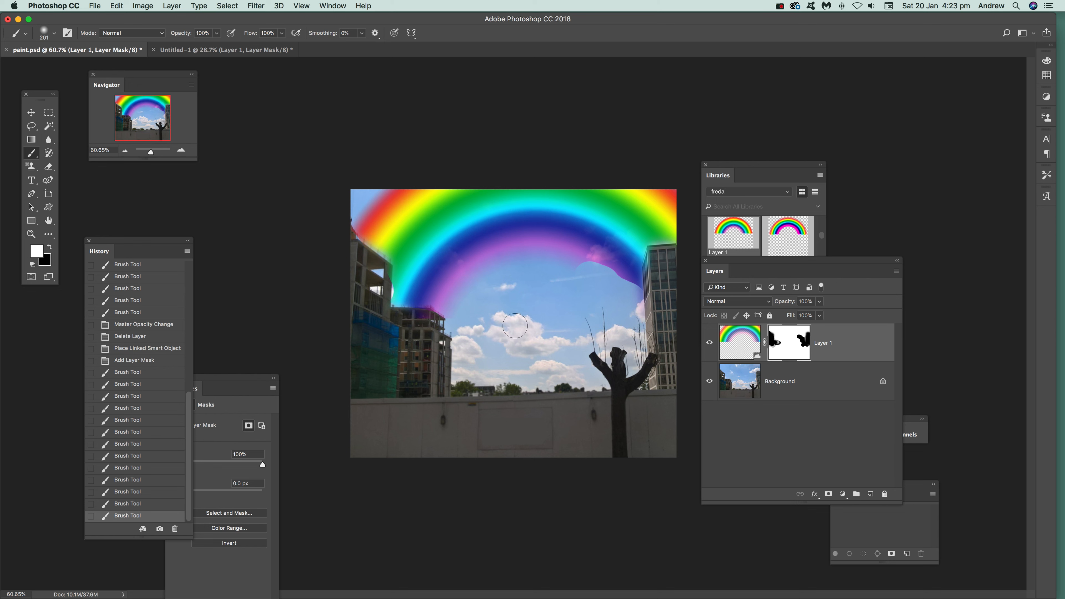
# - Touch up the rainbow's edges in white beside both buildings, undoing the stray dab on the left building
pyautogui.click(406, 294)
pyautogui.click(376, 288)
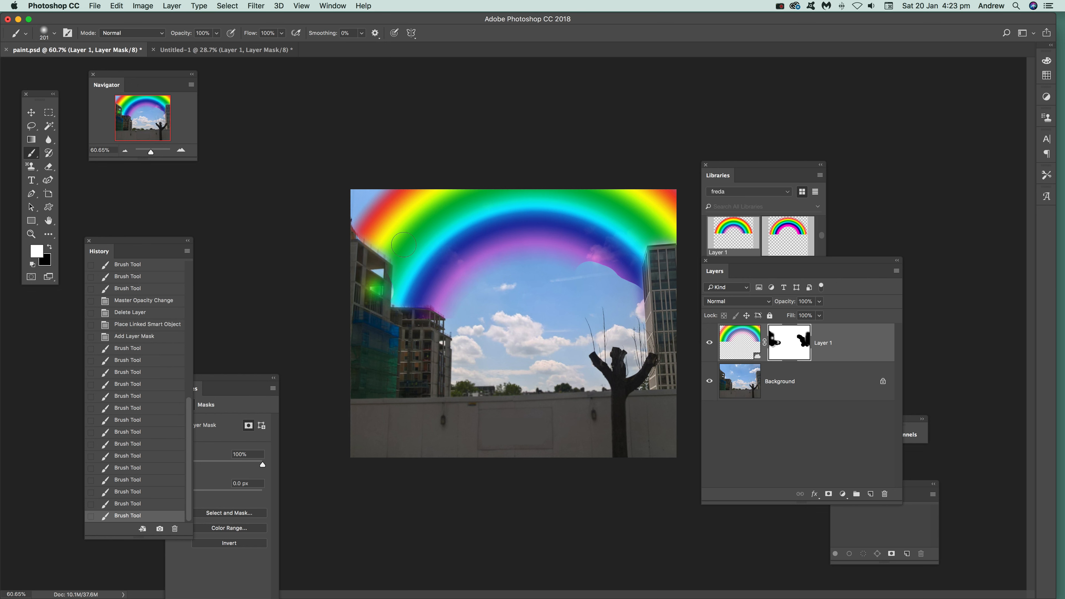
pyautogui.click(117, 6)
pyautogui.click(134, 15)
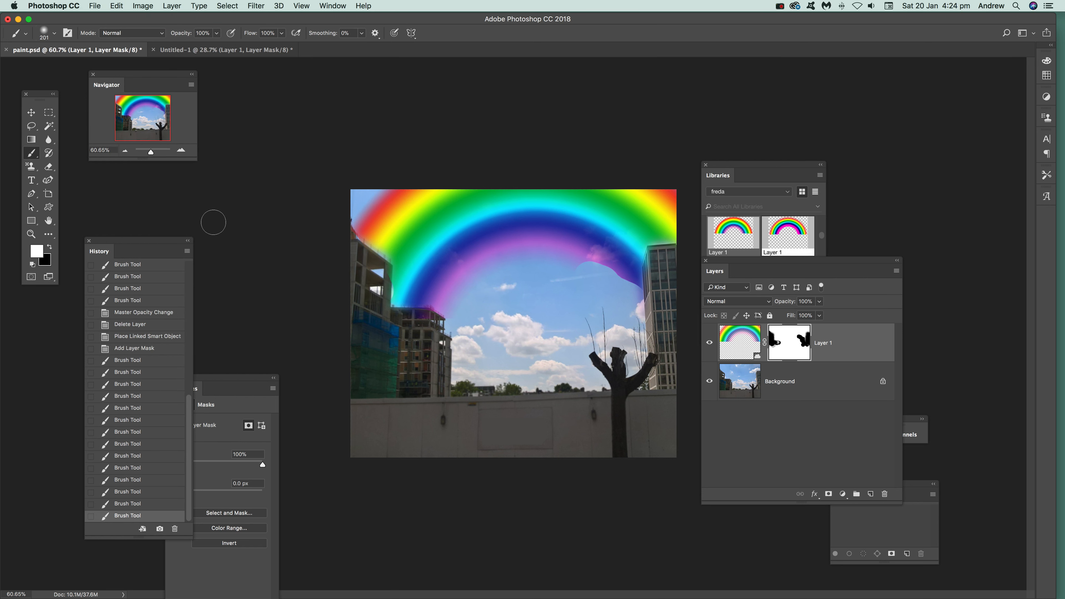
pyautogui.moveTo(619, 281)
pyautogui.mouseDown()
pyautogui.moveTo(583, 268)
pyautogui.moveTo(627, 282)
pyautogui.moveTo(642, 304)
pyautogui.mouseUp()
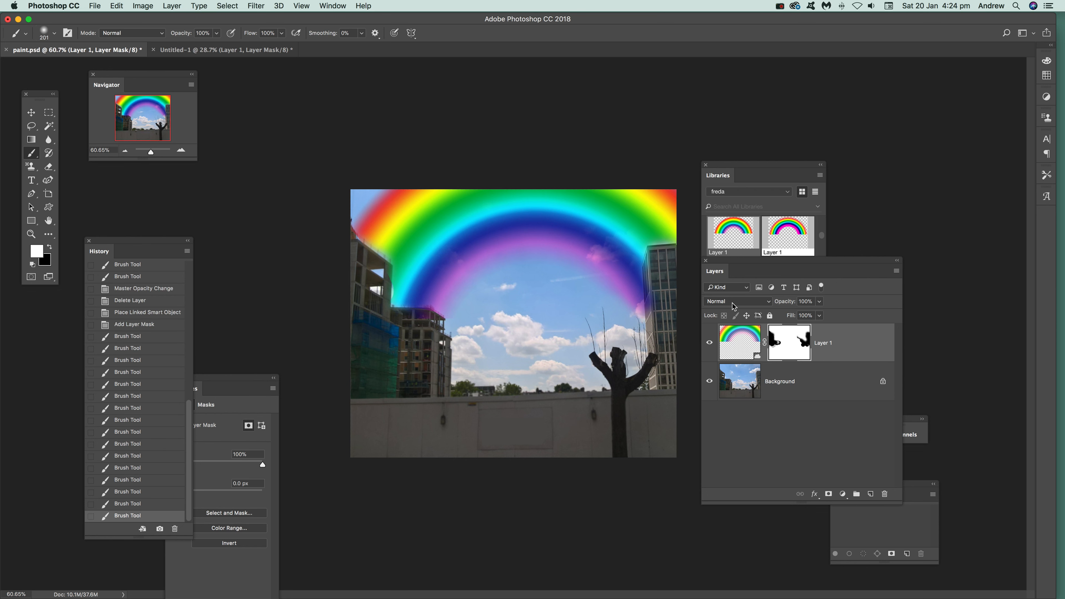
# - Reduce the rainbow layer's opacity to 51% so it blends into the sky
pyautogui.click(820, 302)
pyautogui.moveTo(806, 319); pyautogui.dragTo(798, 314)
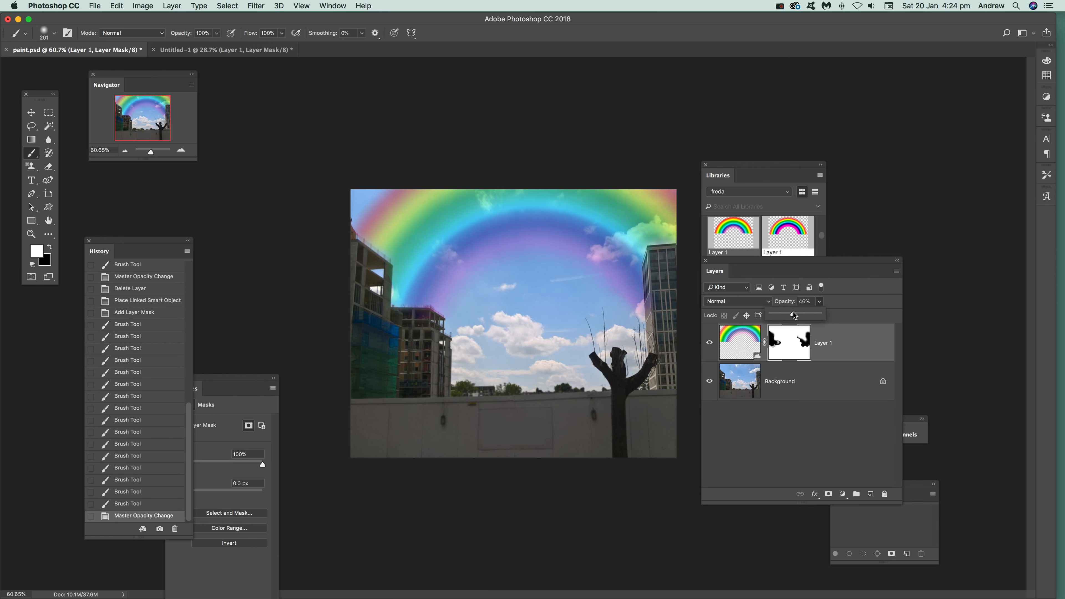
pyautogui.moveTo(794, 315); pyautogui.dragTo(798, 315)
# - Review the original rainbow in the Untitled-1 document and return to paint.psd
pyautogui.click(213, 50)
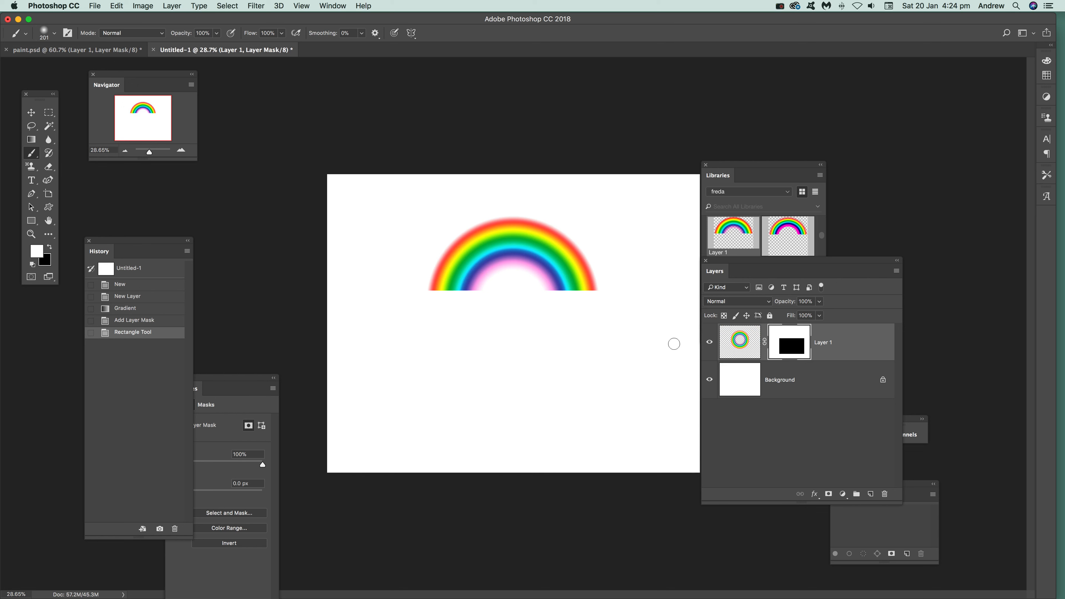
pyautogui.click(96, 50)
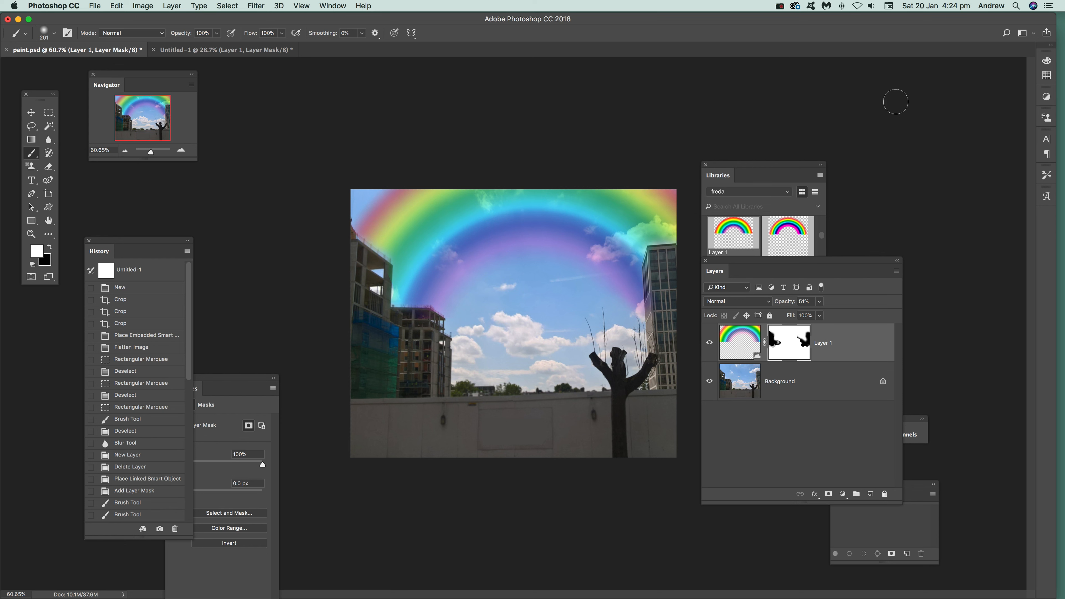
pyautogui.click(781, 6)
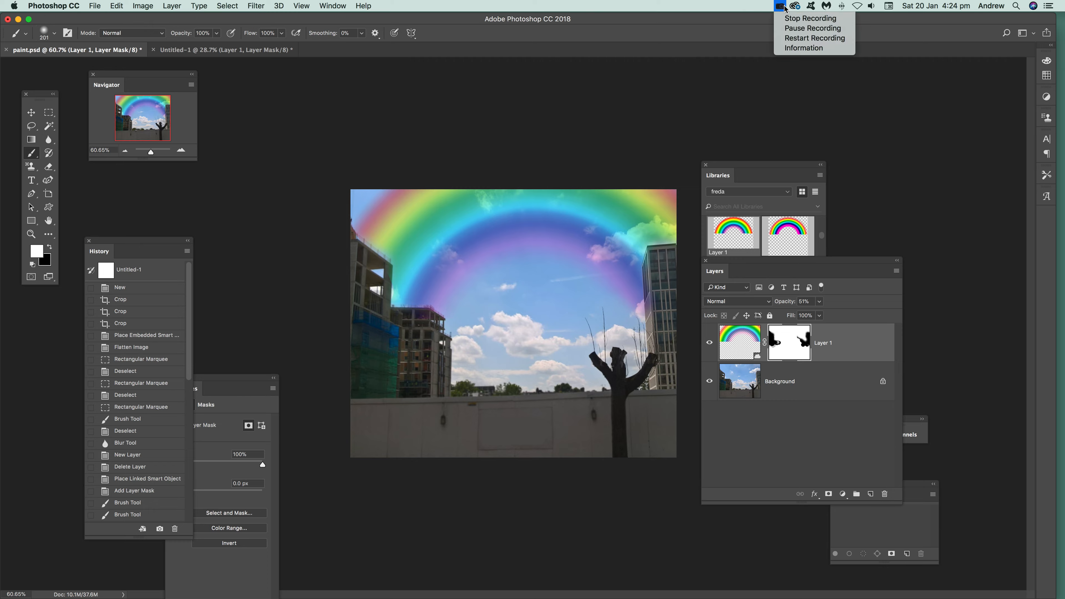